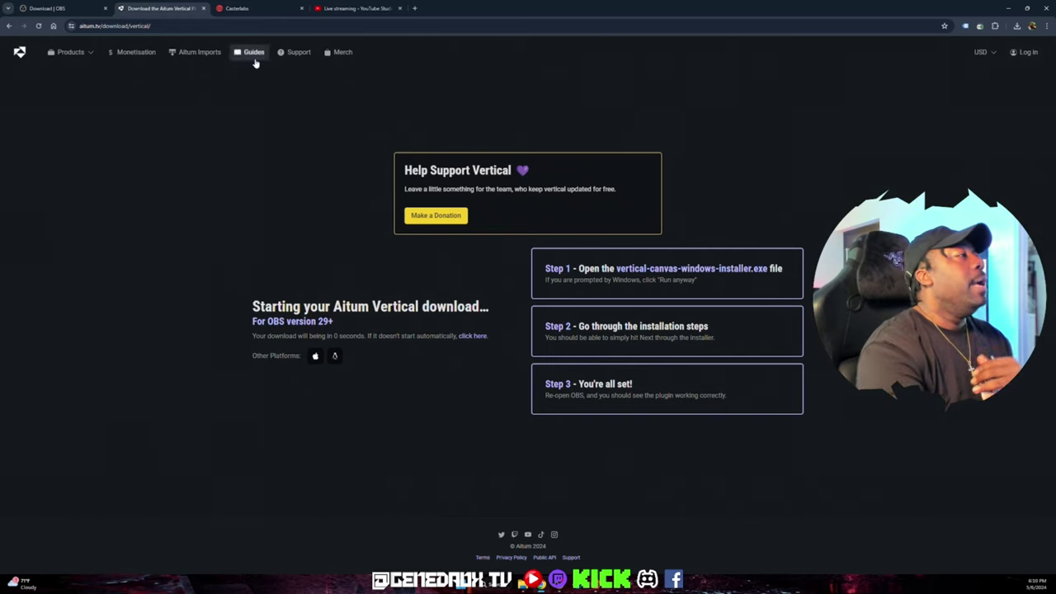
Step: Leave the Aitum download page for the browser tab showing YouTube Studio's stream settings
left_click(252, 8)
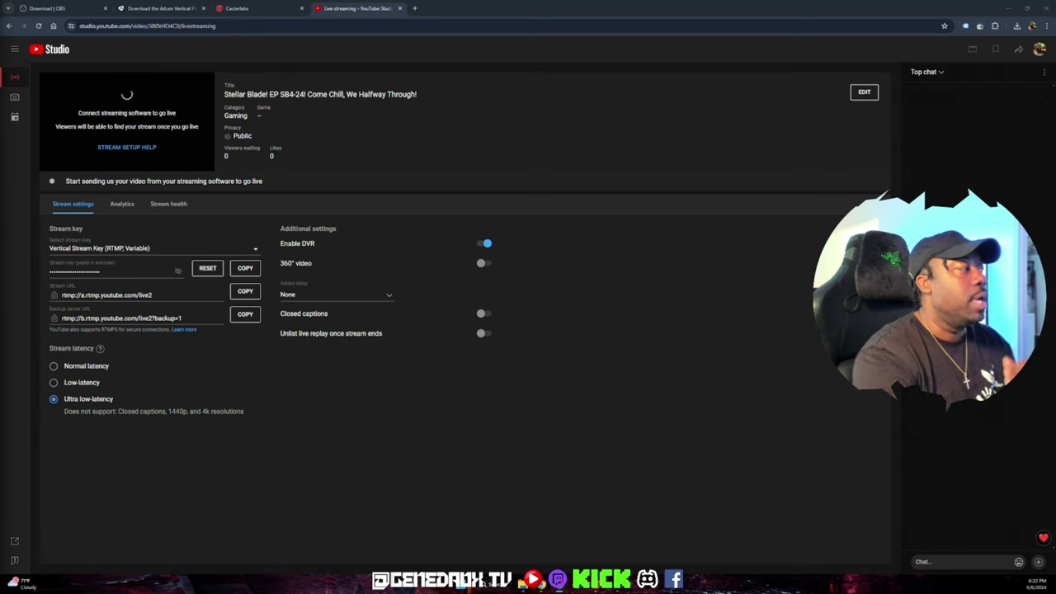
Step: Switch the stream to the Horizontal Stream Key, then start a new key named 'Test' and cancel it
left_click(118, 247)
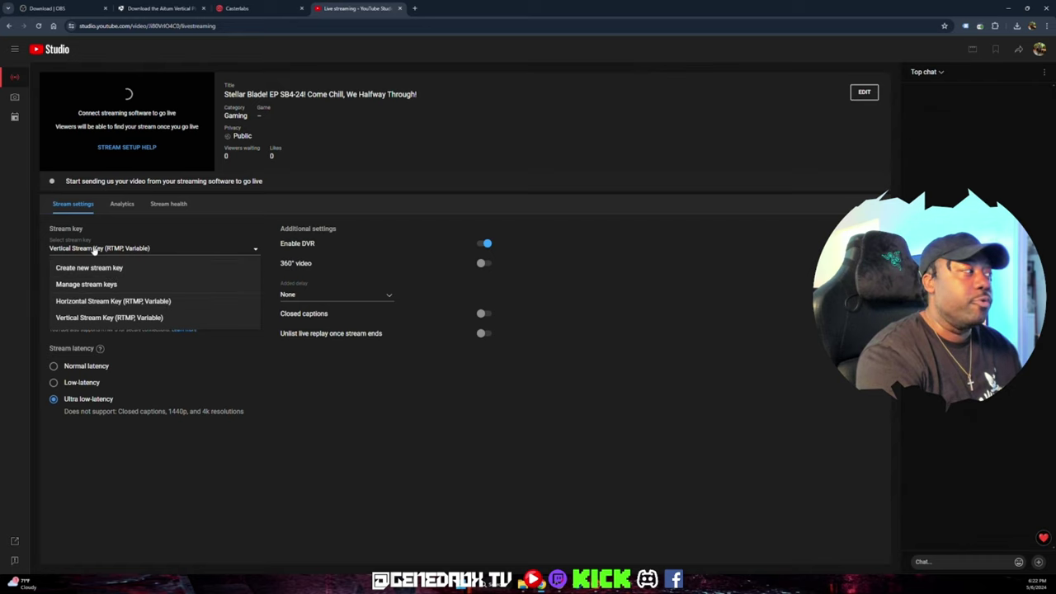
left_click(99, 301)
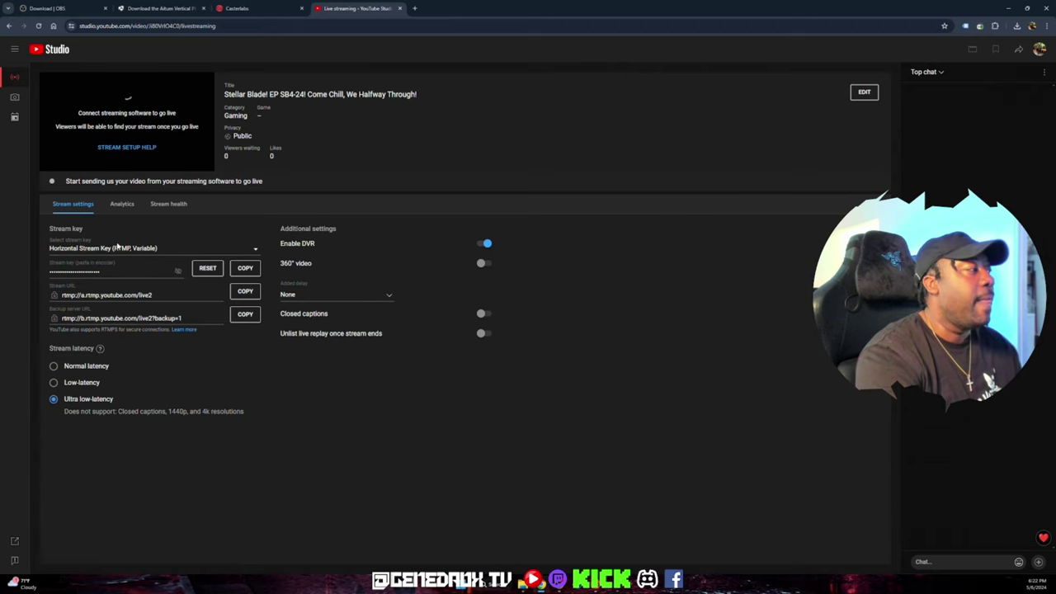
left_click(243, 249)
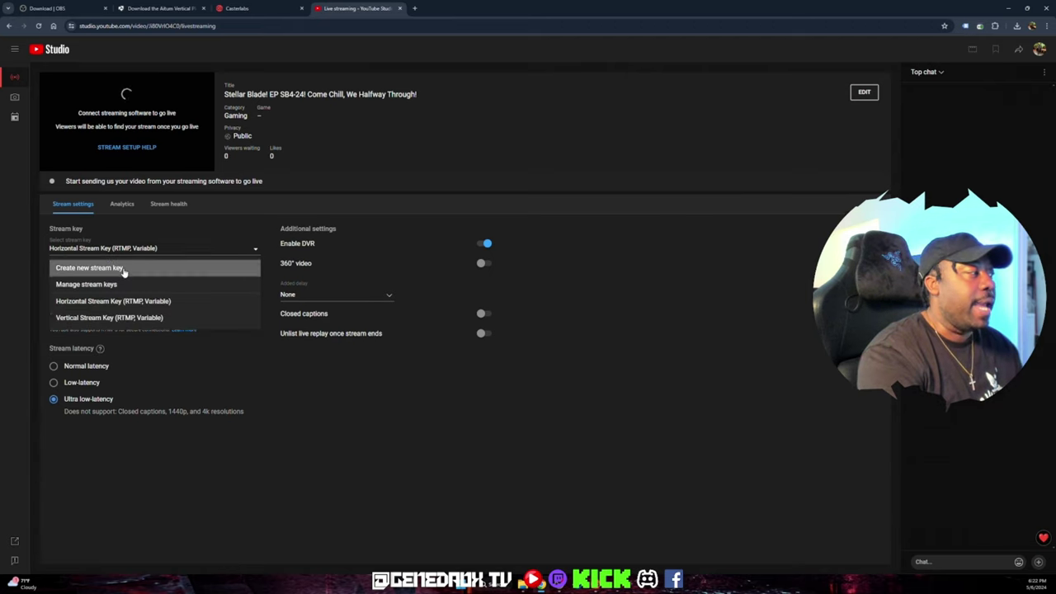
left_click(88, 268)
left_click(493, 225)
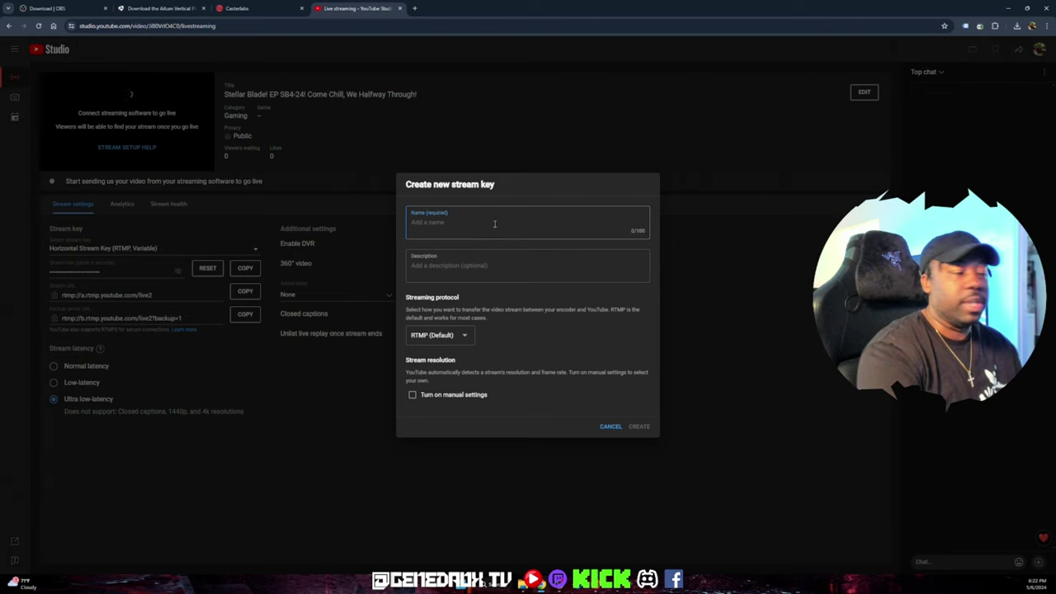
type("Test")
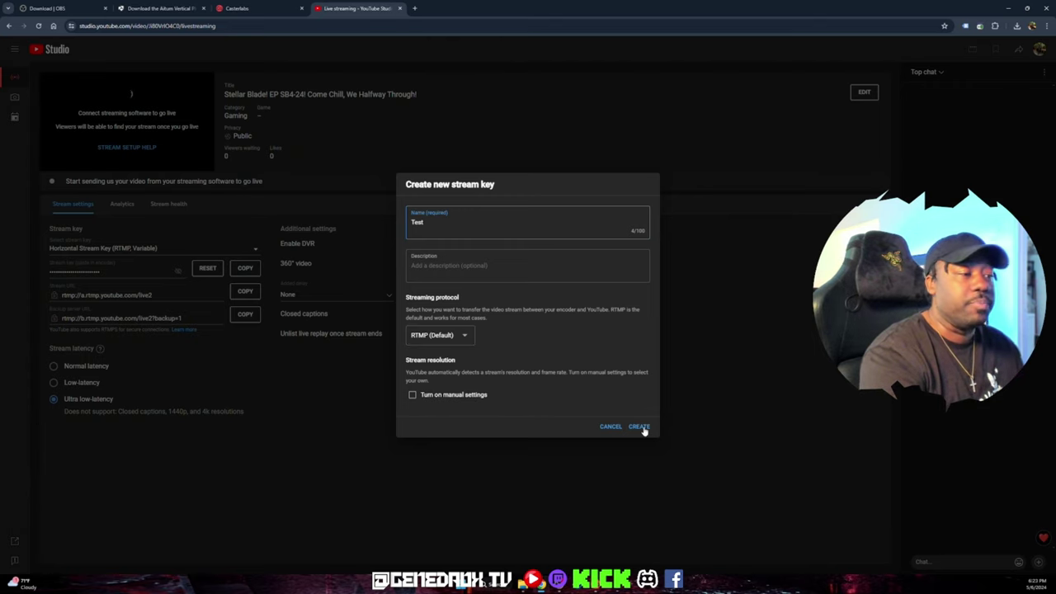
left_click(614, 430)
Step: Reselect the Horizontal Stream Key from the stream key list
left_click(136, 248)
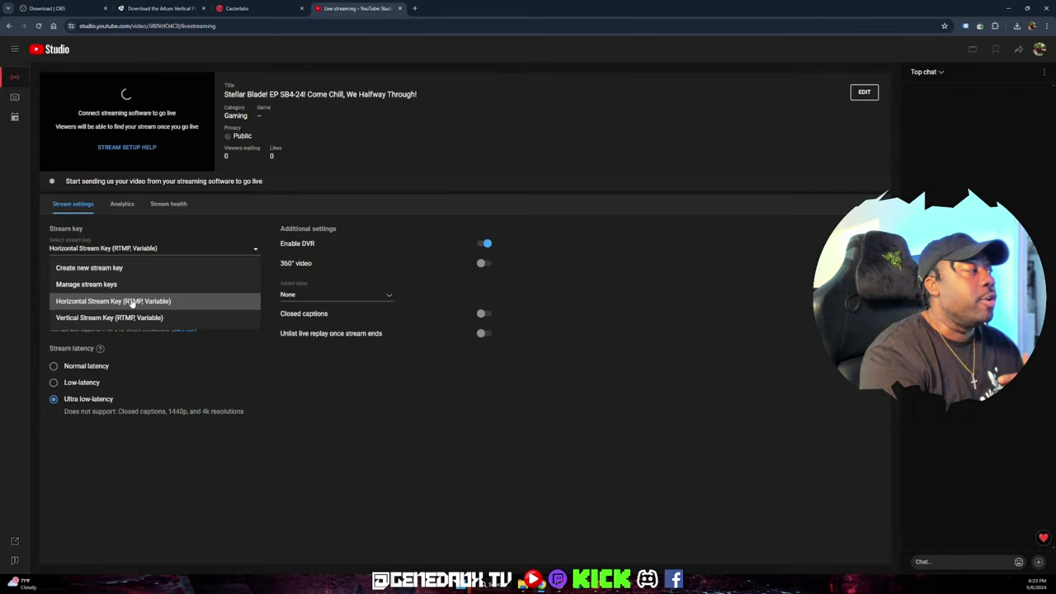
left_click(132, 319)
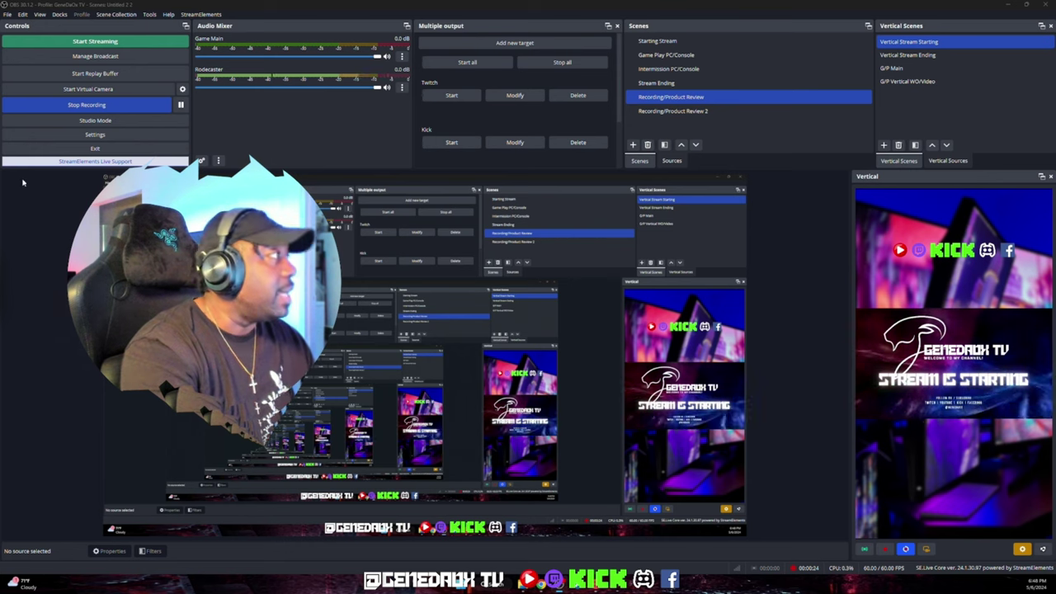
Step: Create a new Vertical Scene and add a new Display Capture source to it
left_click(883, 144)
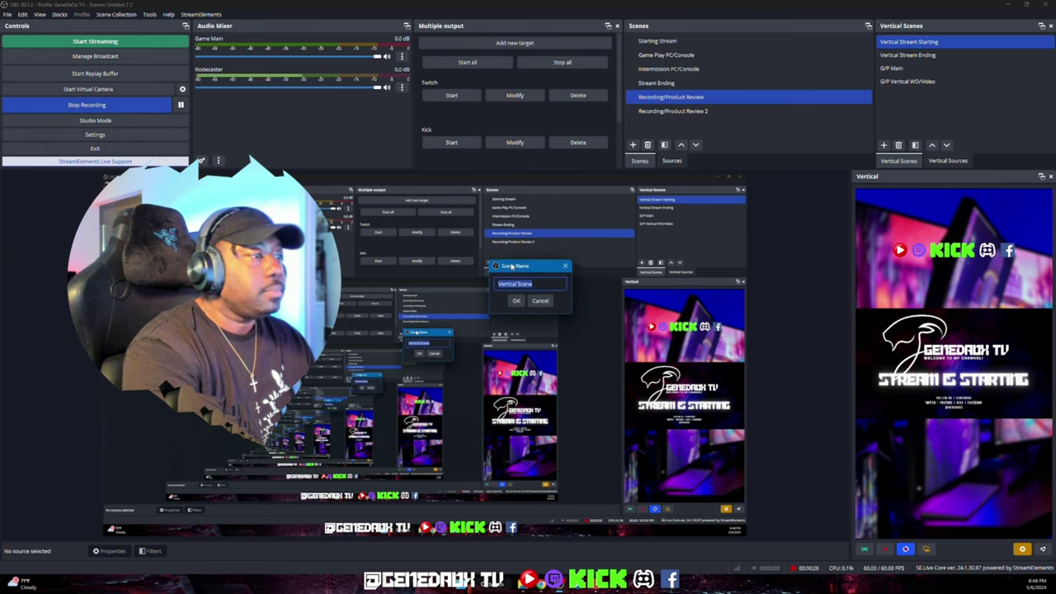
key("Return")
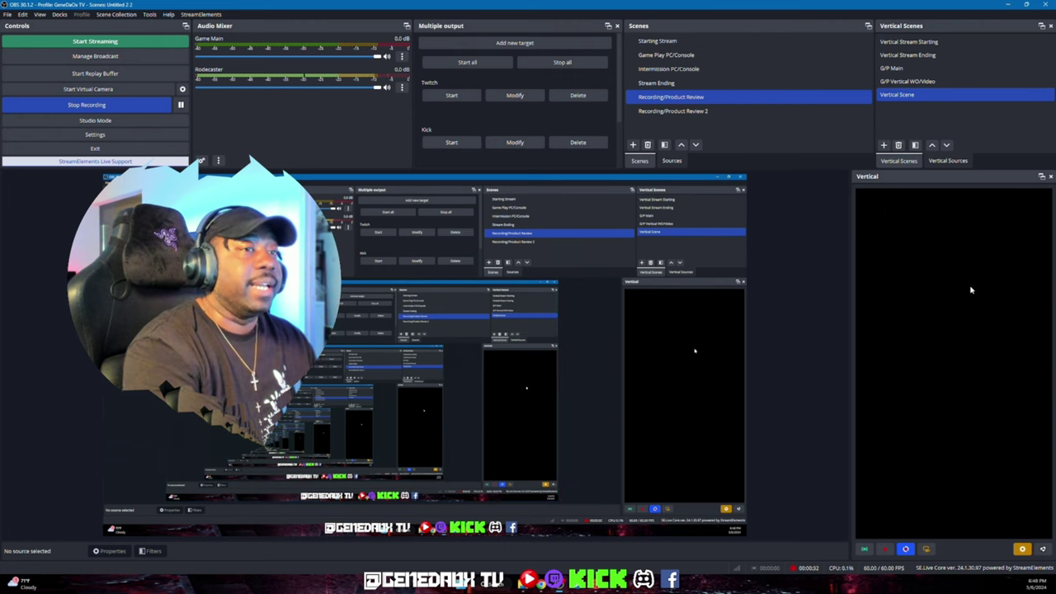
left_click(947, 161)
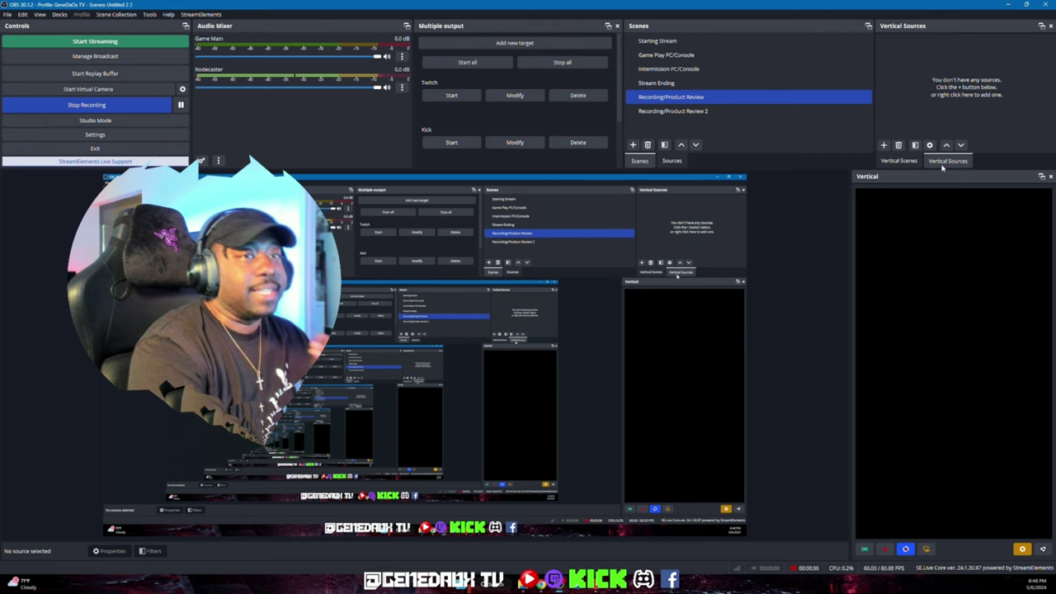
left_click(884, 146)
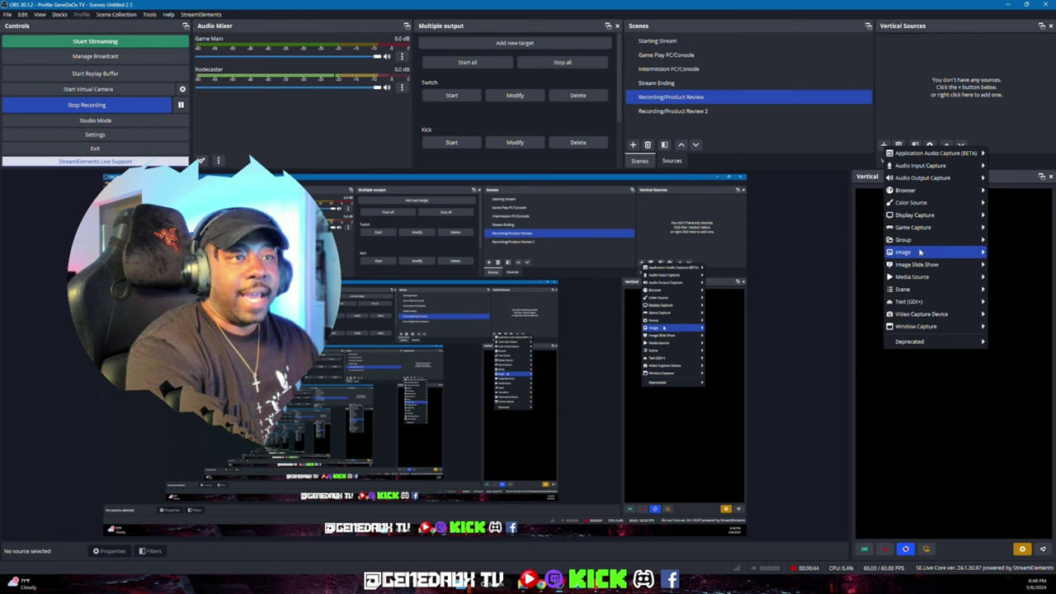
mouse_move(929, 217)
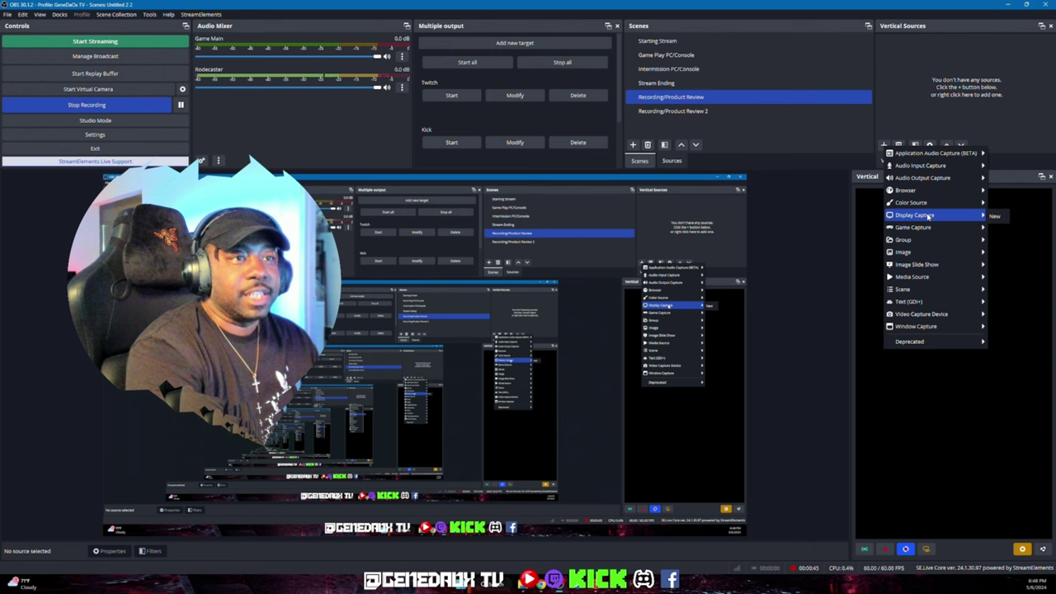
left_click(999, 216)
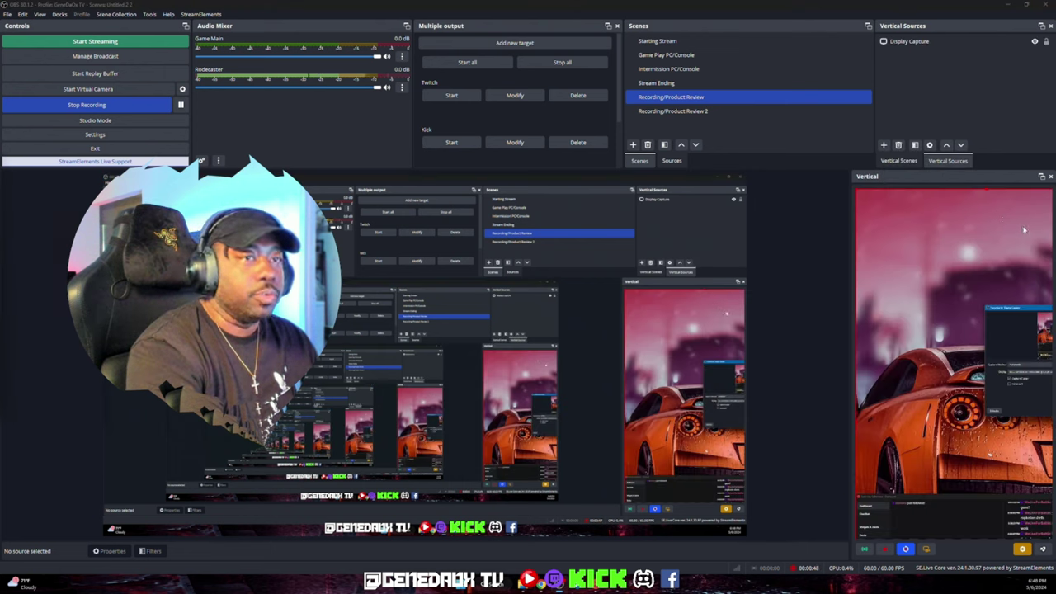
Step: Shrink the Display Capture into the lower vertical canvas, top edge at 572 px
left_click_drag(1008, 223, 950, 239)
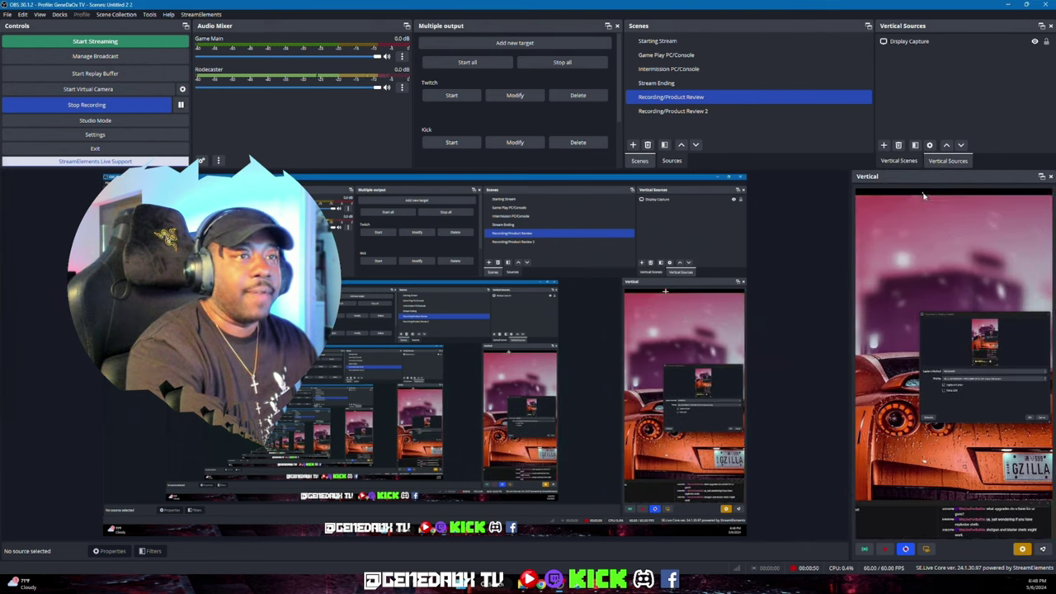
left_click_drag(954, 193, 989, 271)
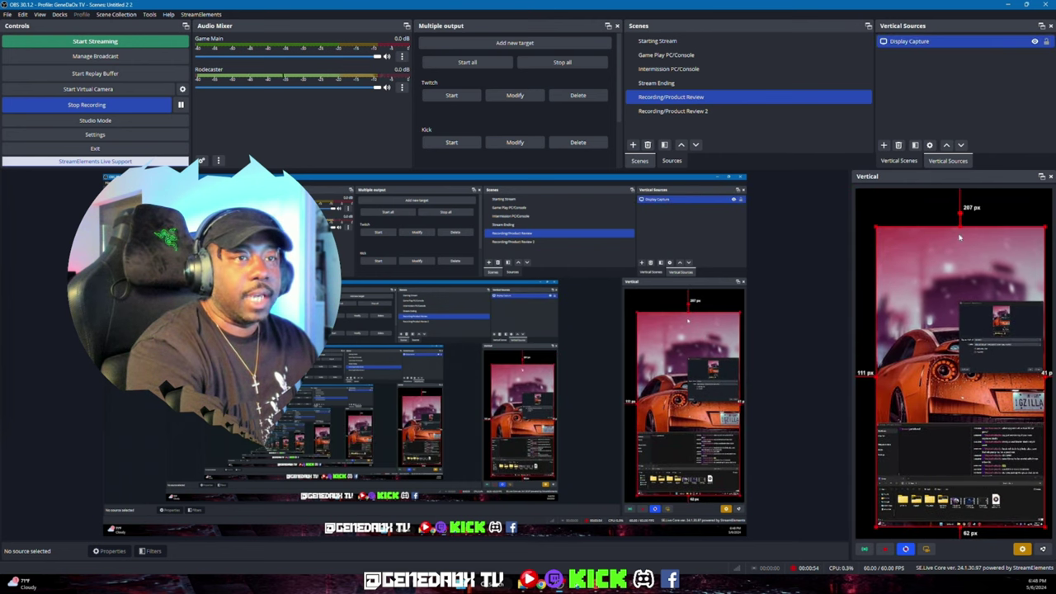
left_click_drag(960, 226, 941, 292)
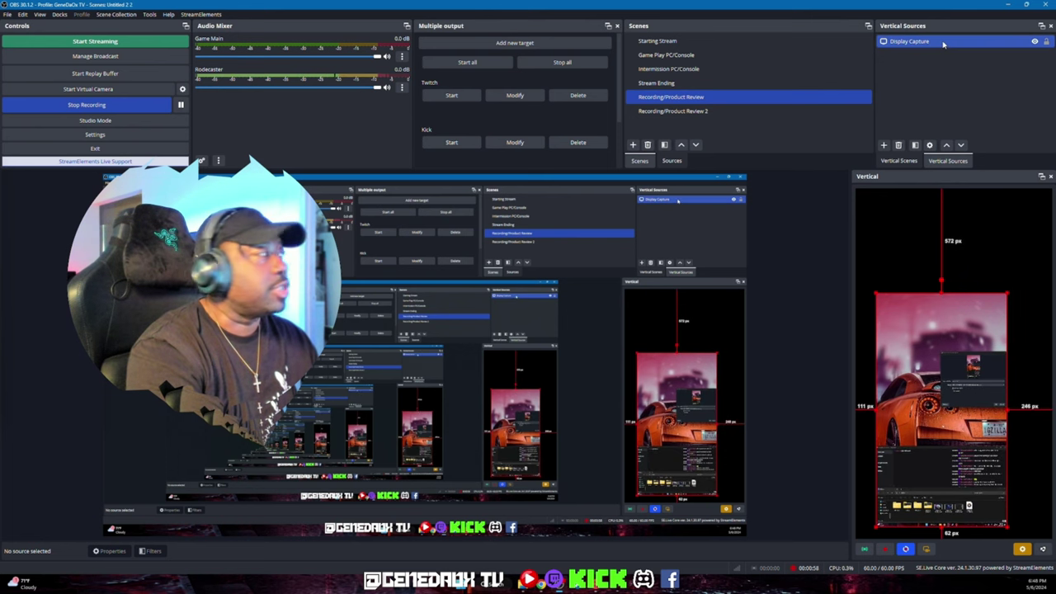
Step: Set the Display Capture to the Odyssey G5 2560x1440 monitor
double_click(890, 295)
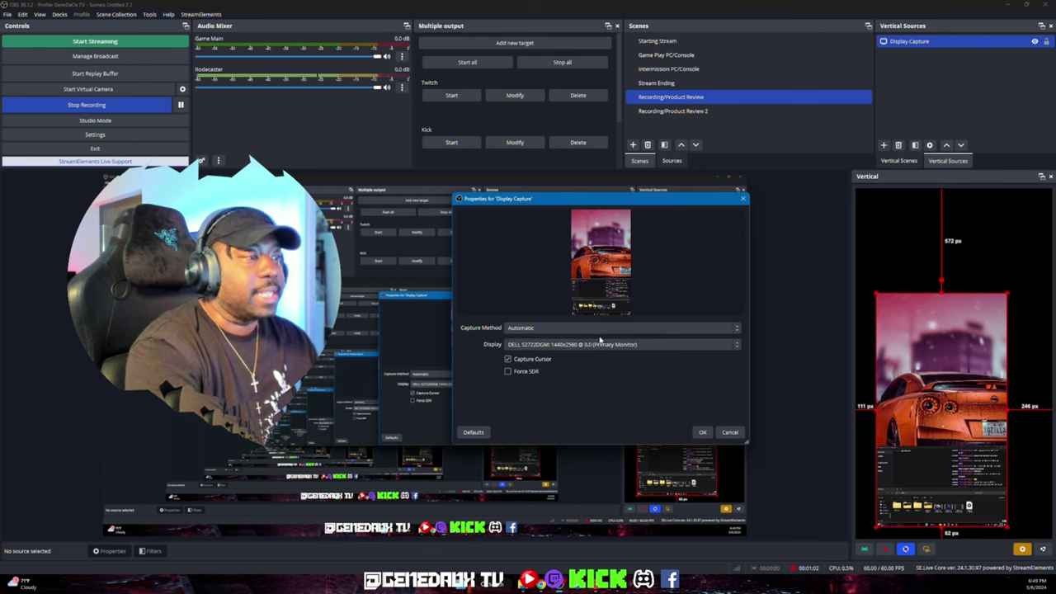
left_click(601, 345)
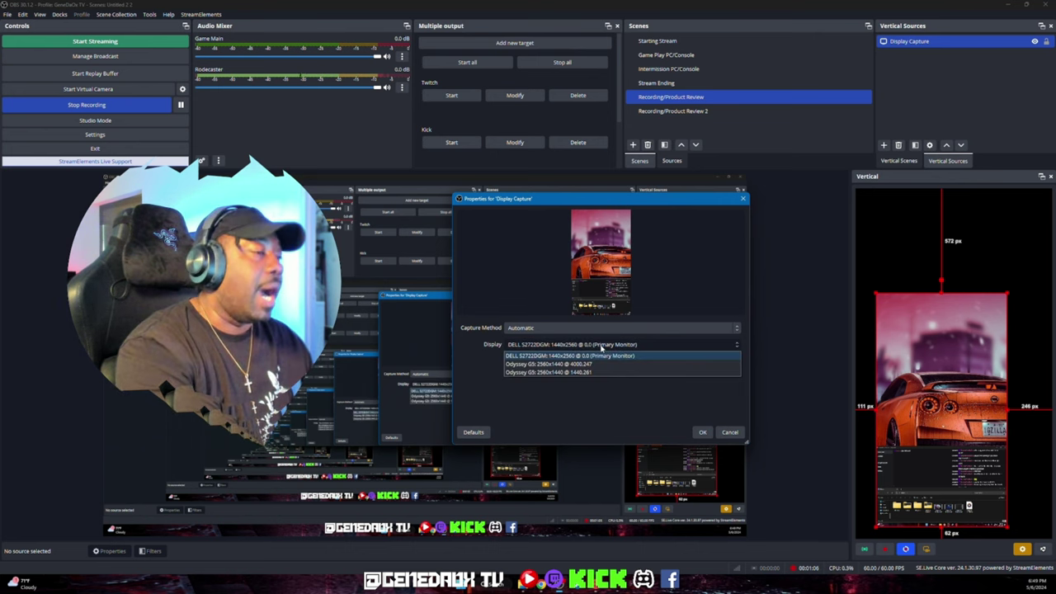
left_click(588, 365)
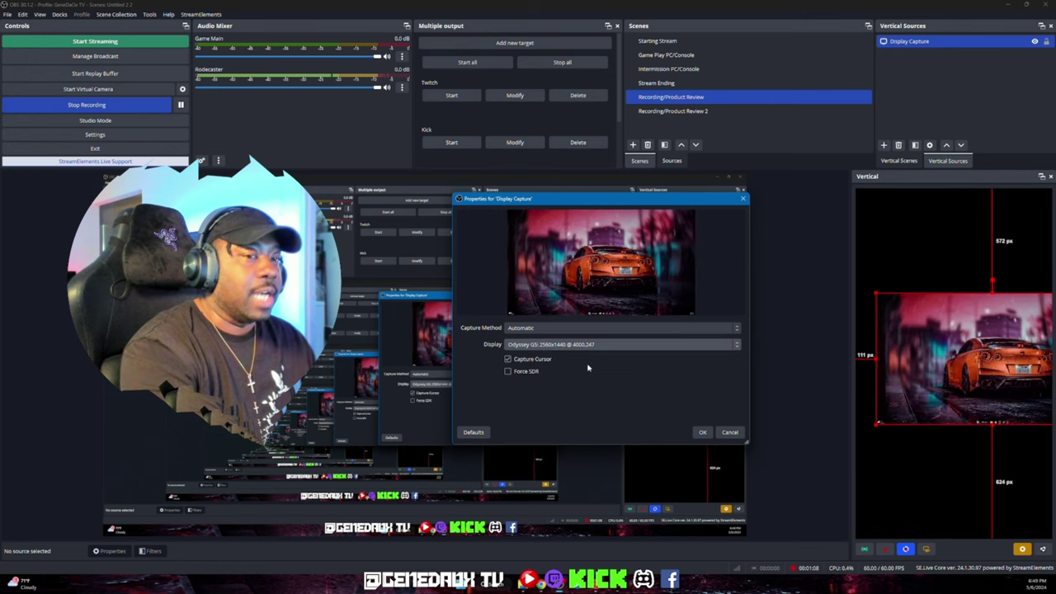
Step: Shift and enlarge the capture to fill the vertical canvas below a 516 px gap
left_click_drag(897, 352, 854, 351)
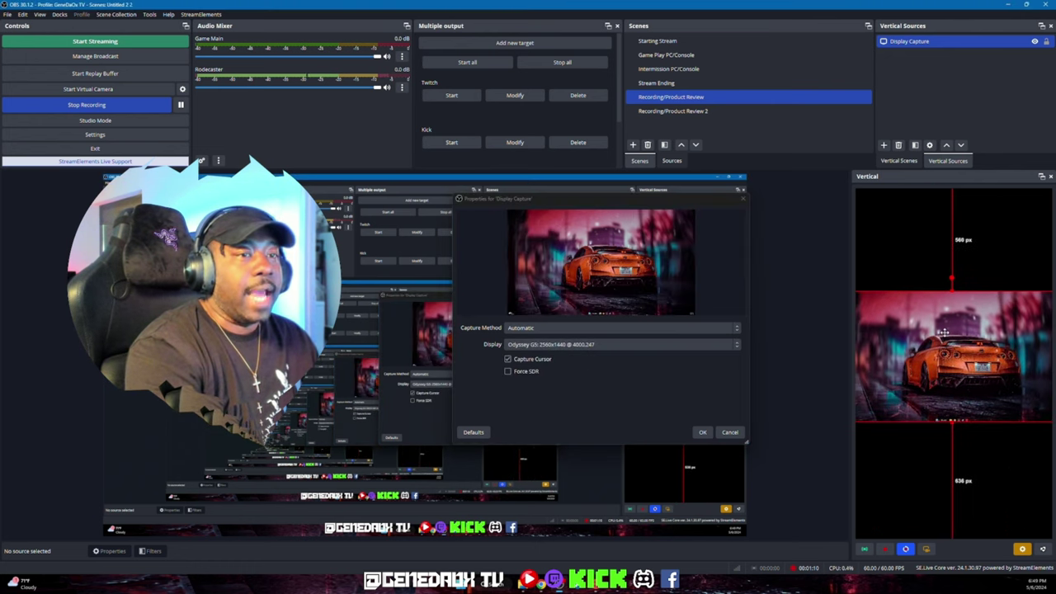
left_click_drag(941, 332, 943, 327)
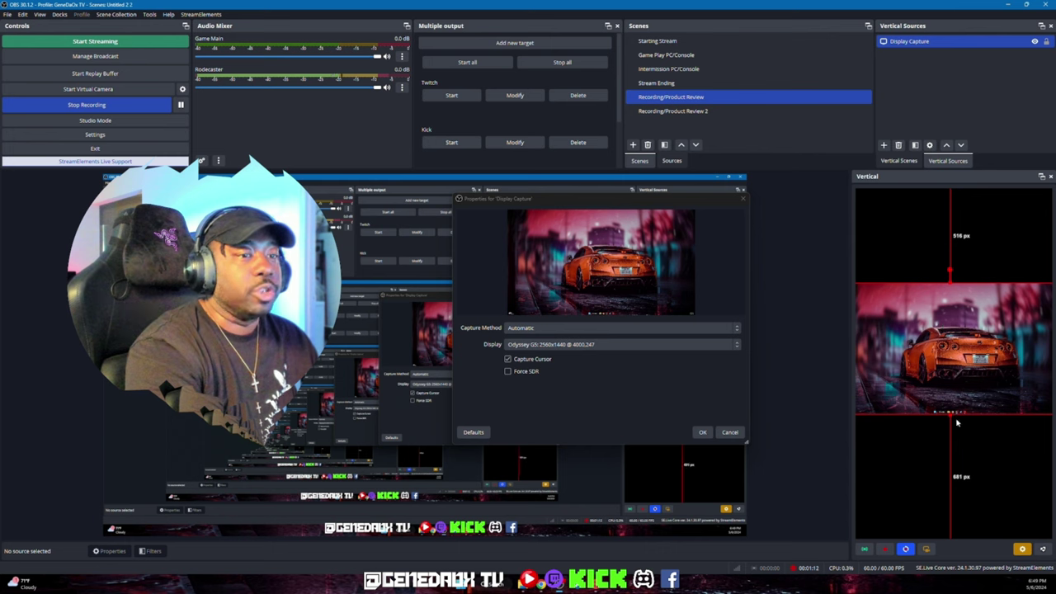
left_click_drag(948, 415, 889, 475)
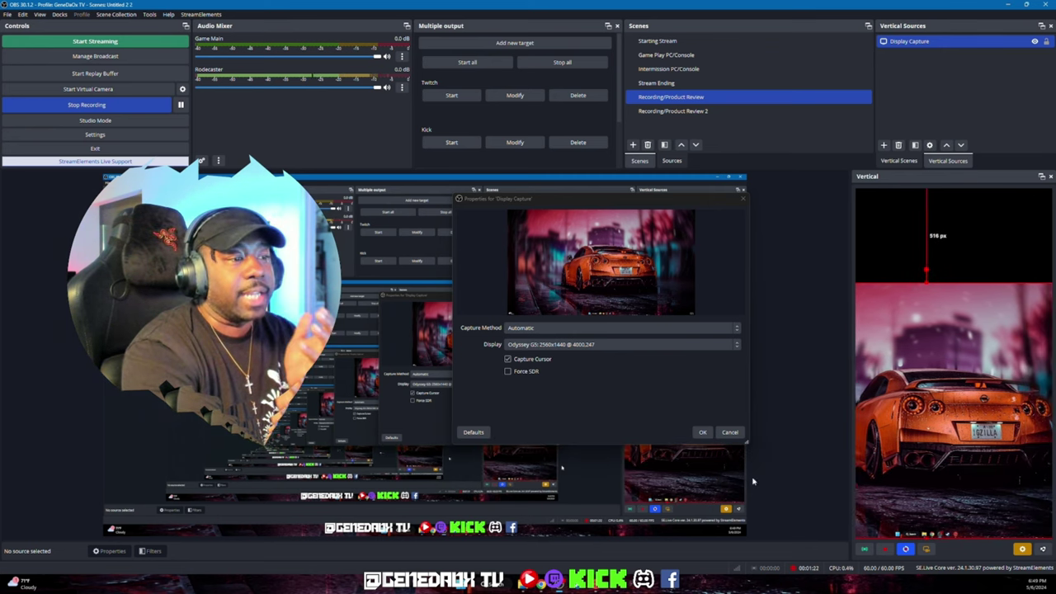
Step: Confirm the Display Capture properties and re-centre the capture using the Transform menu
left_click(703, 432)
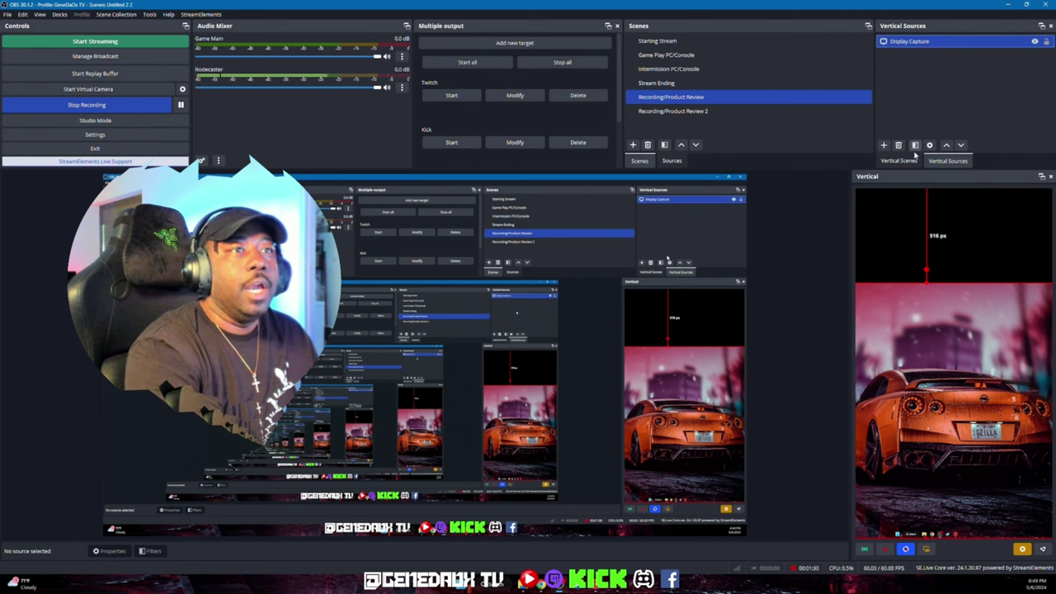
right_click(946, 42)
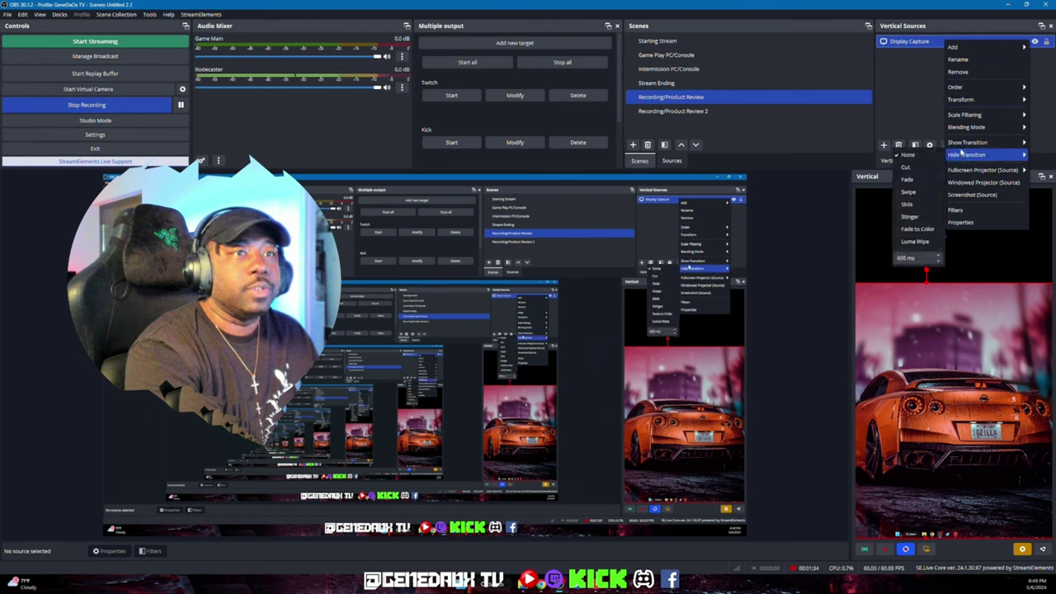
mouse_move(965, 101)
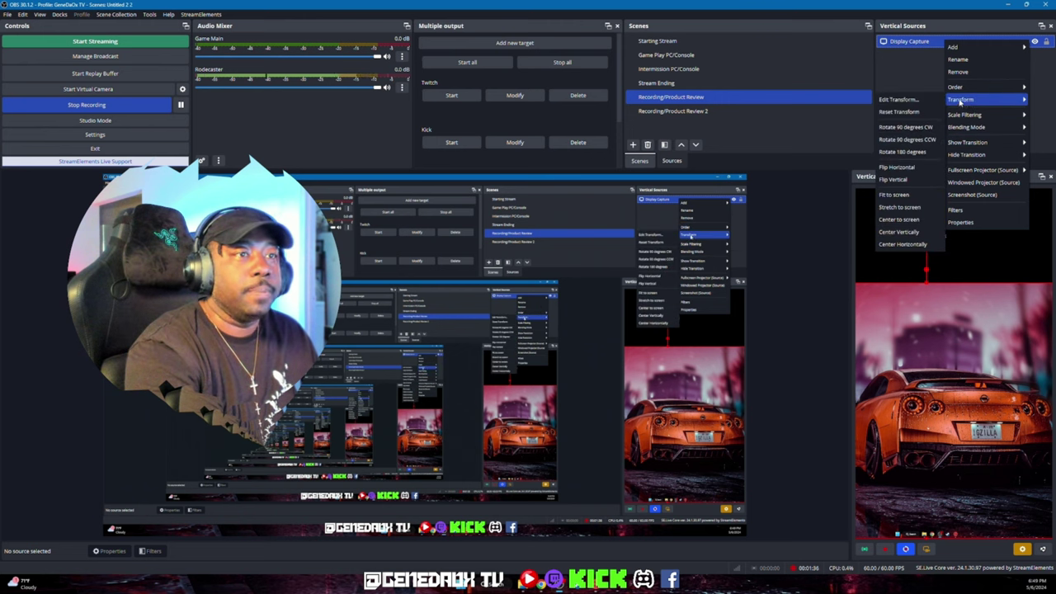
left_click(903, 244)
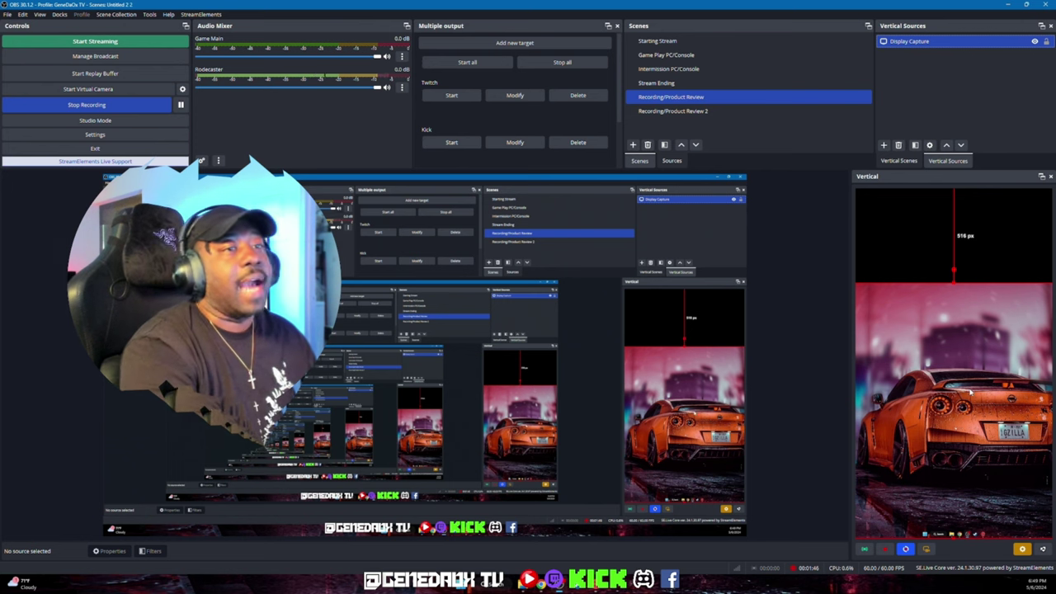
Step: Add the existing Brio video capture device to the vertical scene
left_click(971, 57)
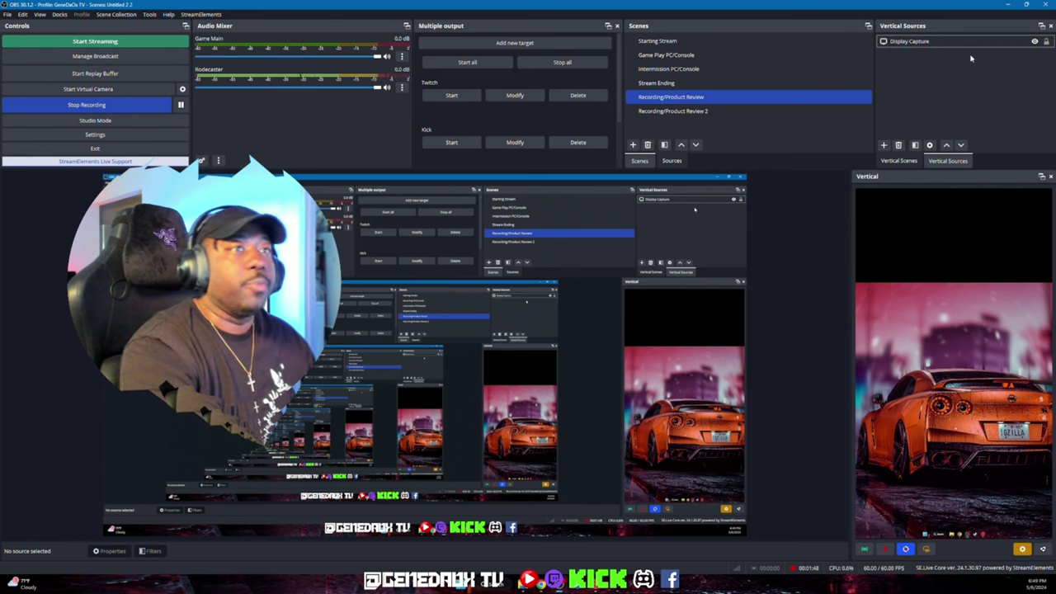
left_click(883, 146)
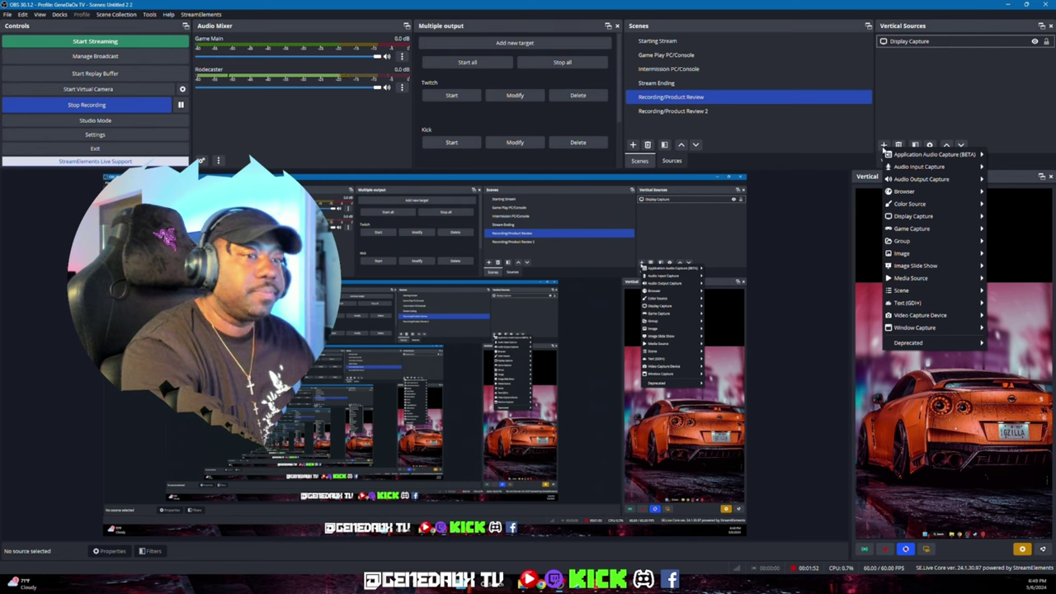
mouse_move(922, 314)
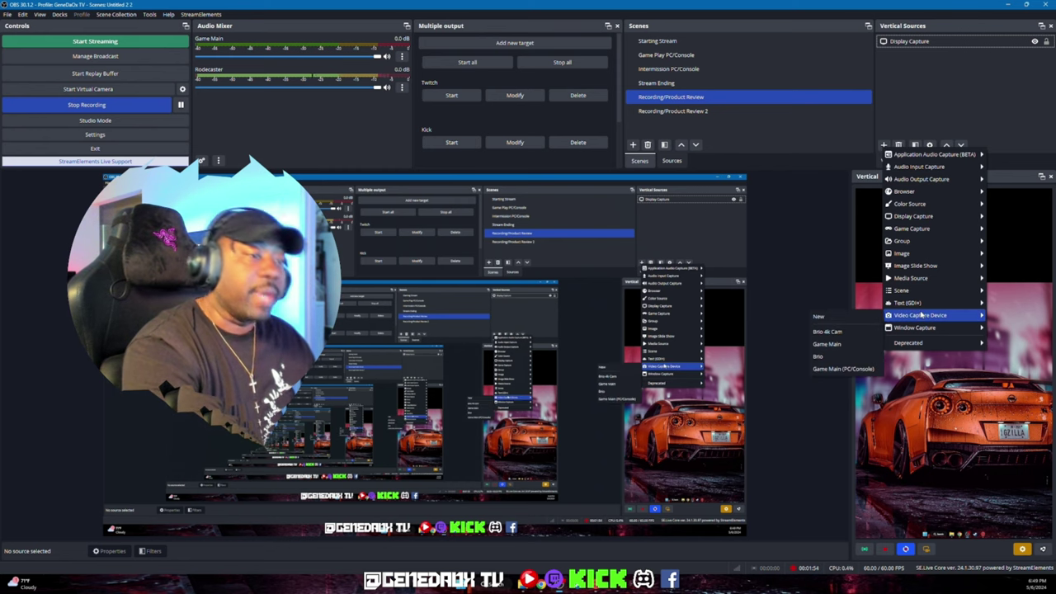
left_click(841, 359)
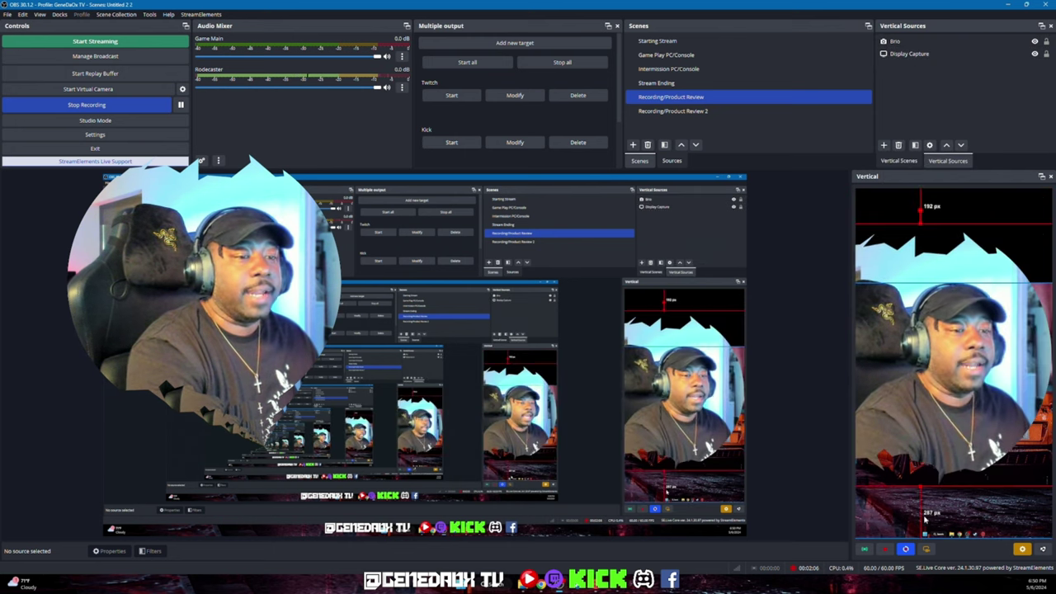
Step: Shrink the Brio webcam to the top of the vertical canvas and select it in Vertical Sources
left_click_drag(918, 487, 1039, 235)
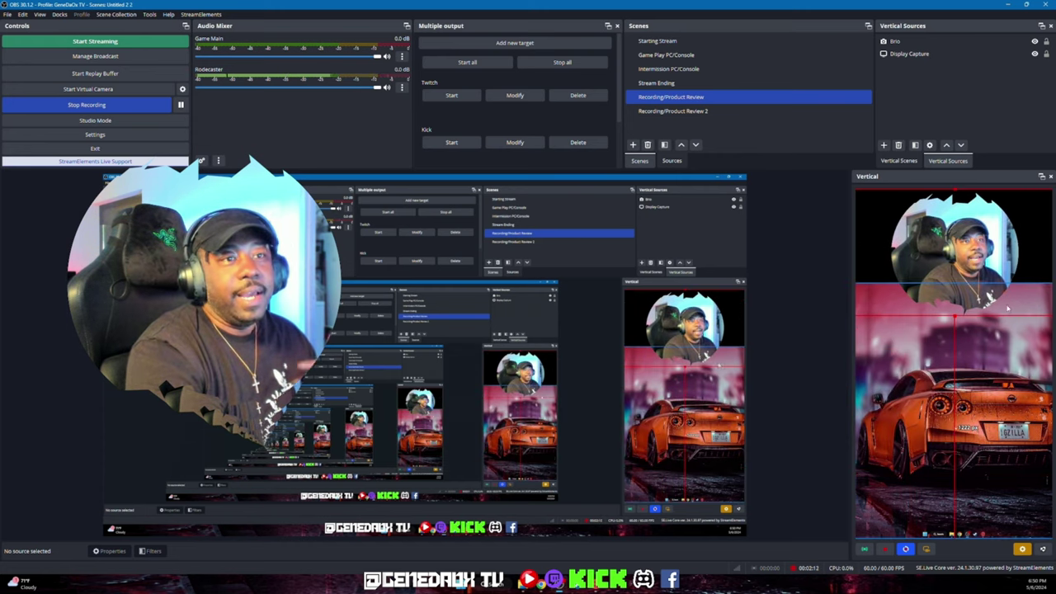
left_click_drag(954, 314, 954, 251)
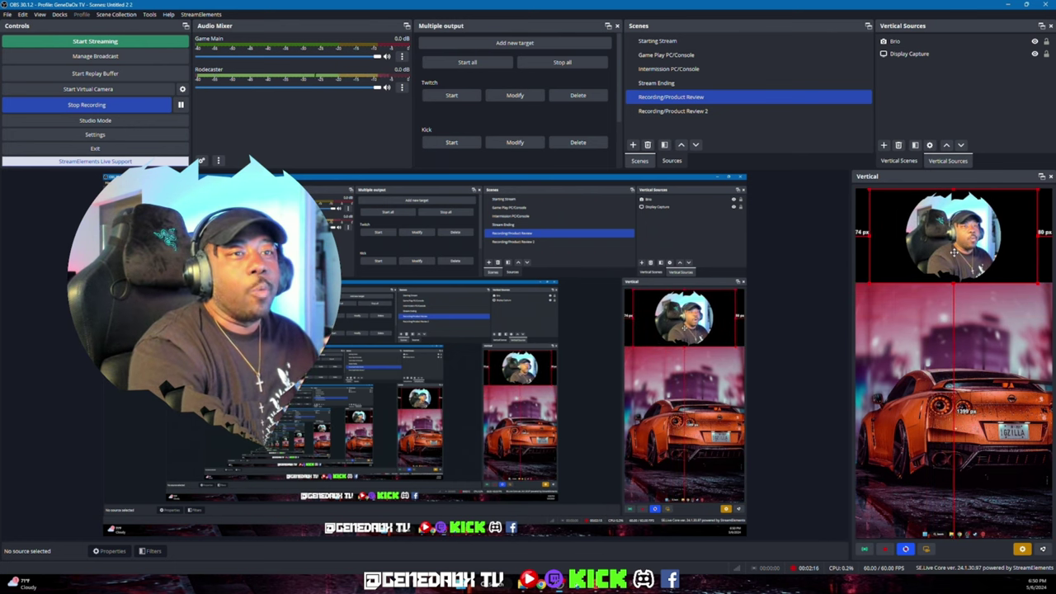
left_click(917, 43)
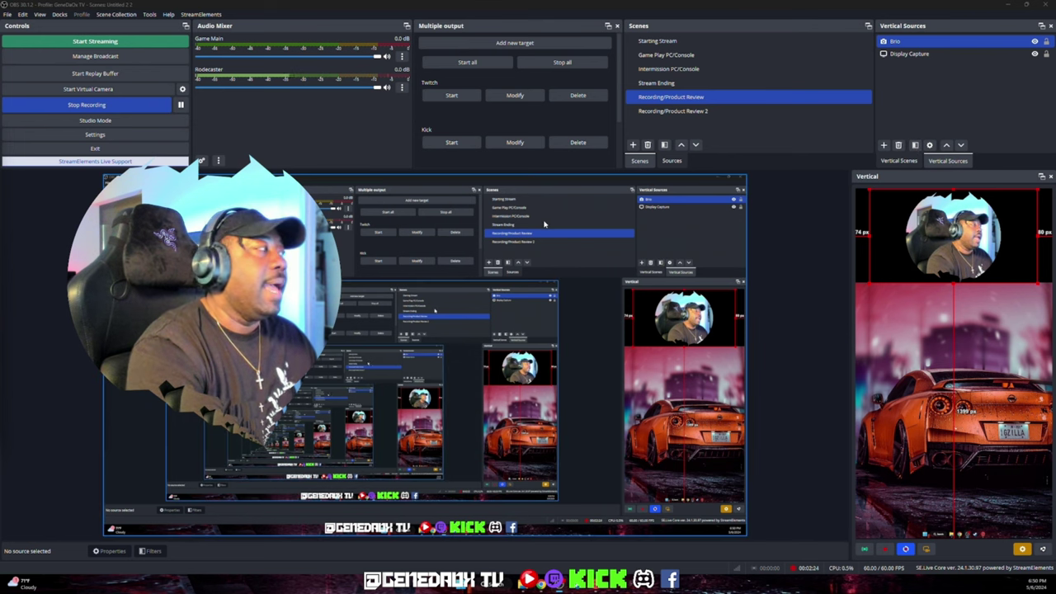
Step: In the Brio filters, toggle the Image Mask/Blend 2 circle mask off and on, then show its settings
left_click_drag(189, 180, 598, 166)
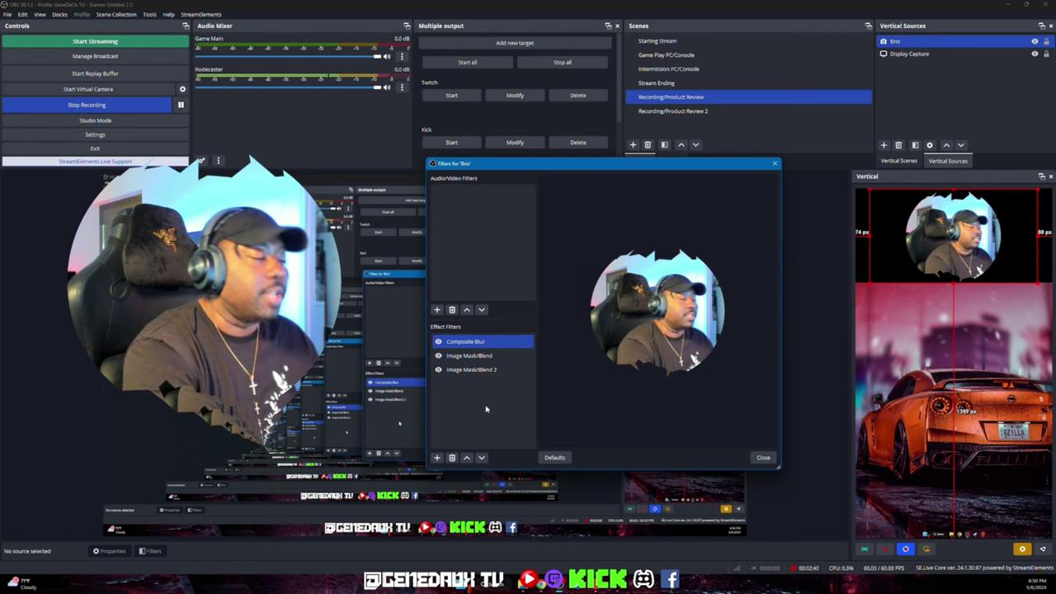
left_click(438, 369)
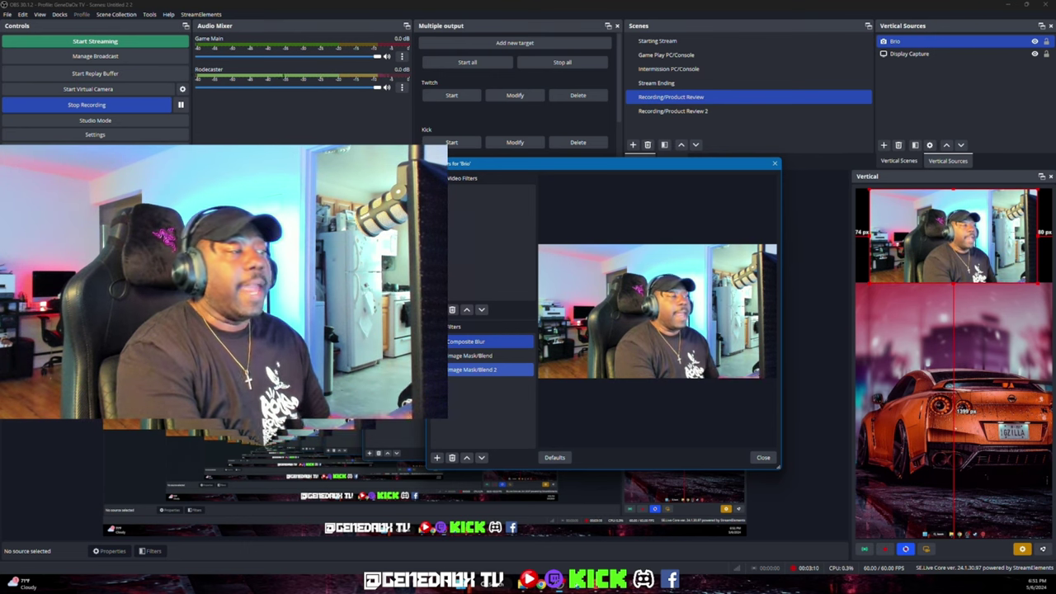
left_click(438, 370)
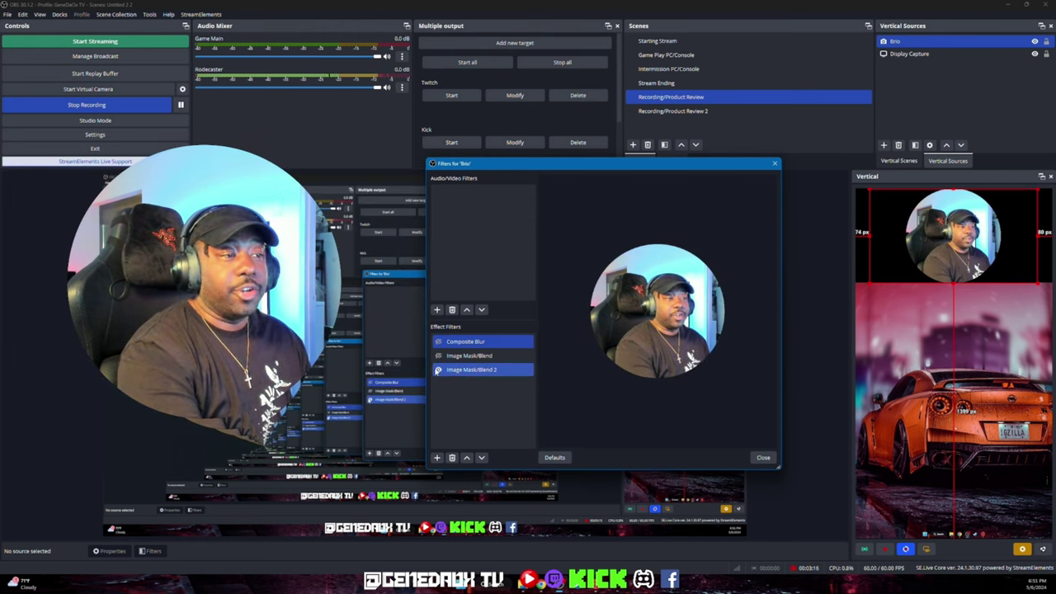
left_click(449, 369)
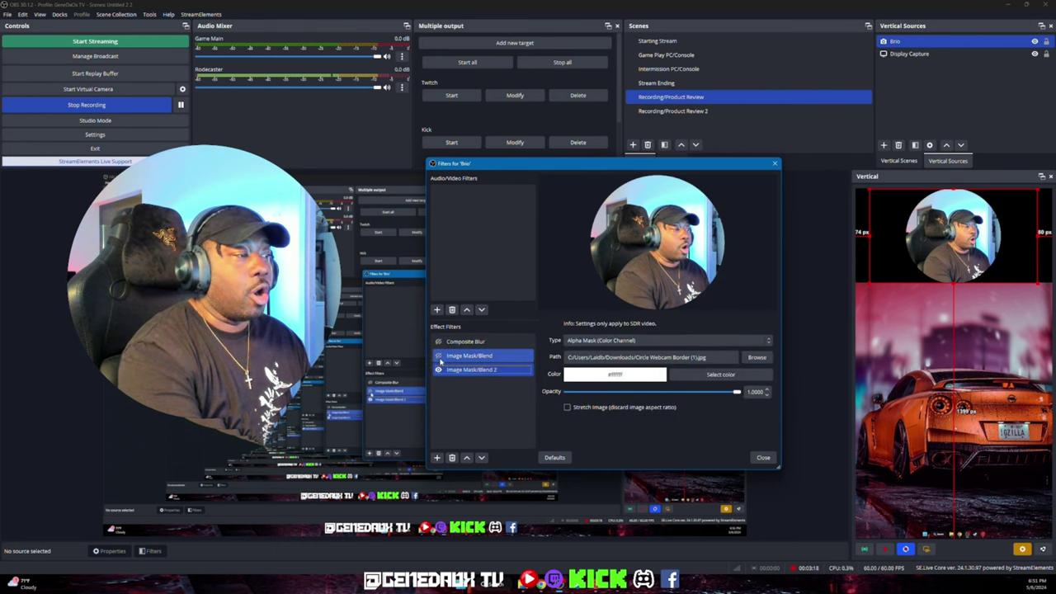
Step: Try the torn-edge and circle masks one at a time, ending with both Image Mask/Blend filters enabled
left_click(438, 370)
left_click(438, 356)
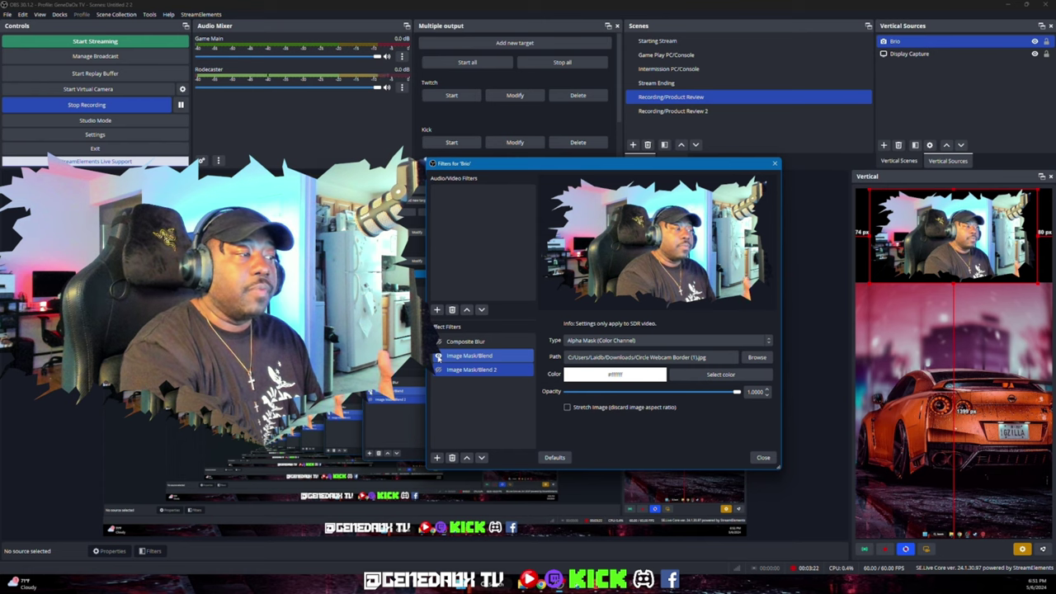
left_click(438, 356)
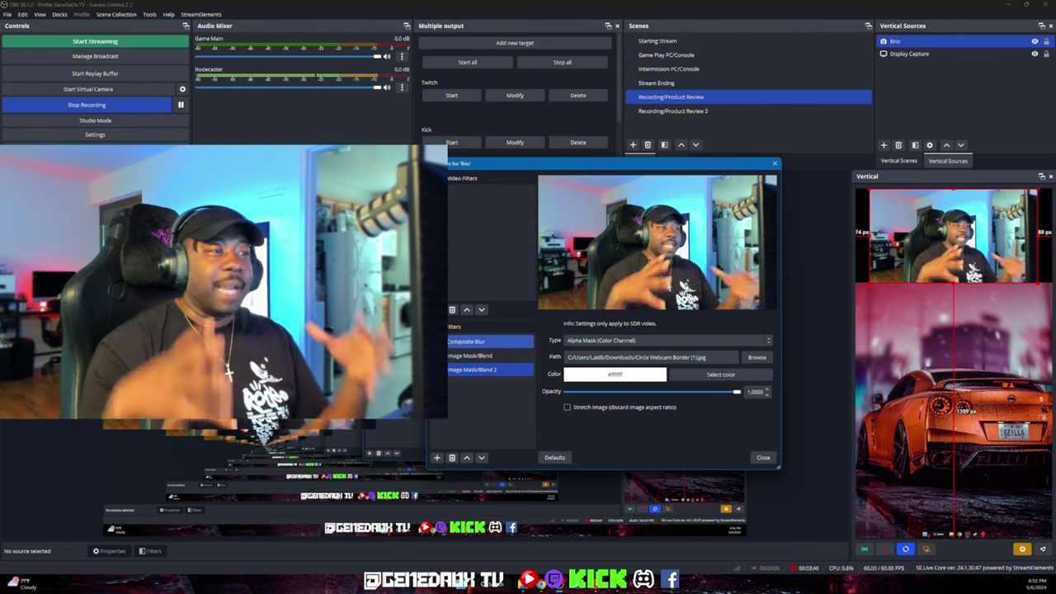
left_click(452, 355)
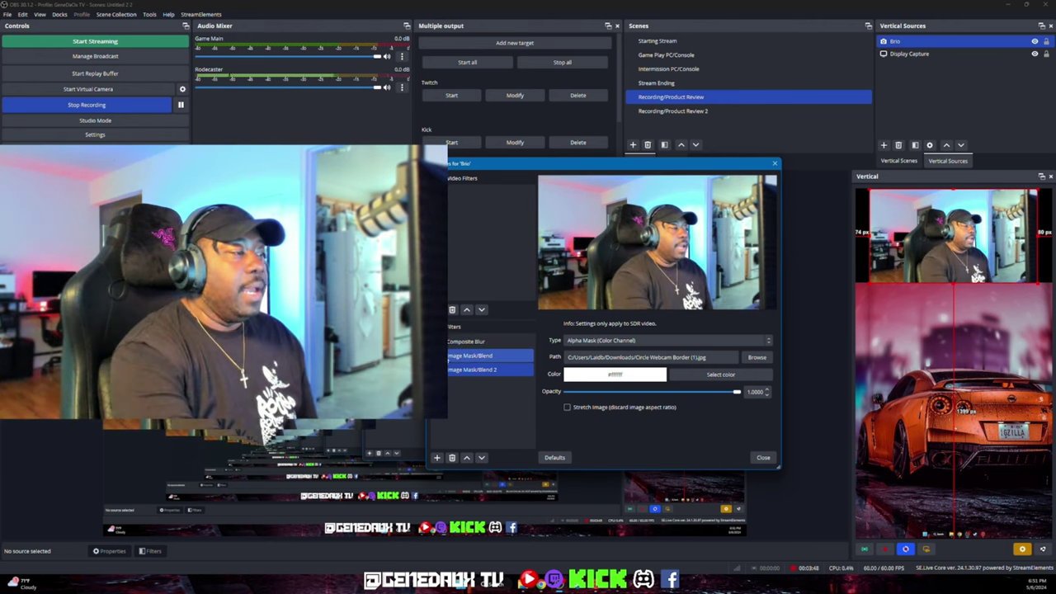
left_click(438, 355)
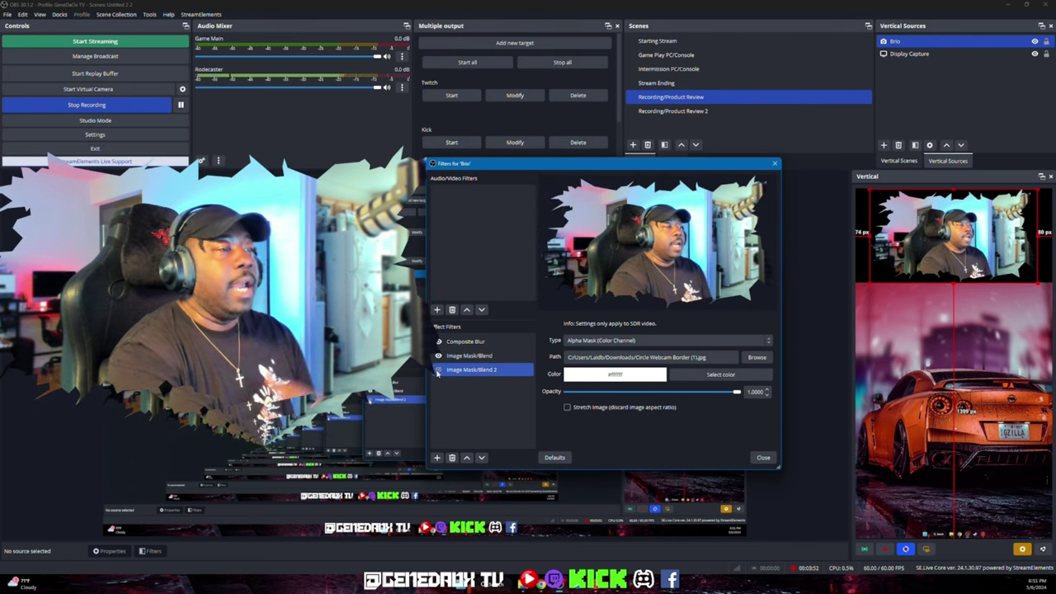
left_click(438, 371)
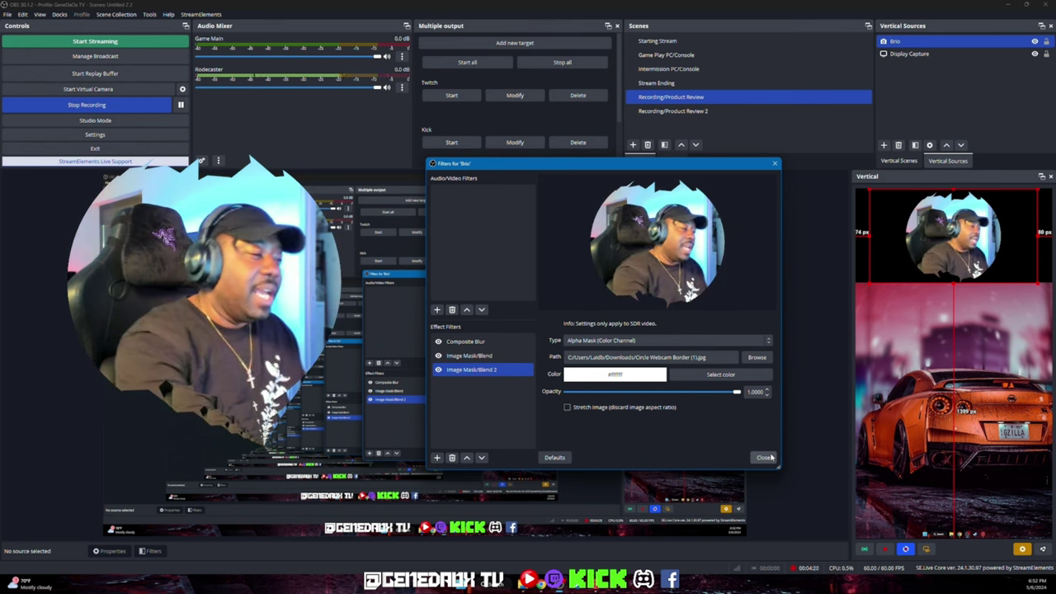
Step: Turn off Brio's circle mask, narrow the webcam and lower the car background vertically
left_click(766, 459)
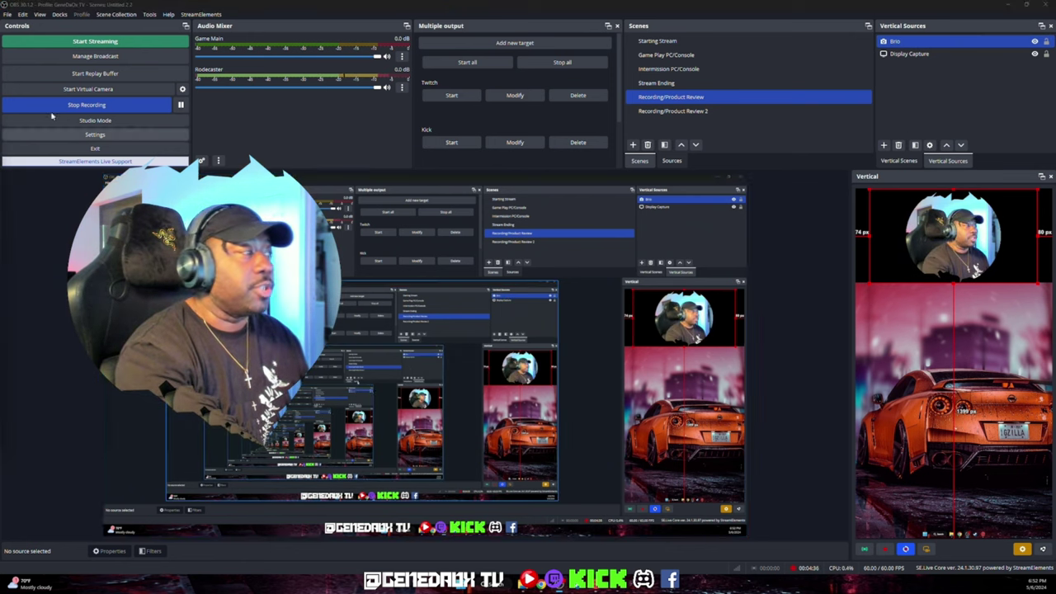
left_click_drag(0, 136, 486, 196)
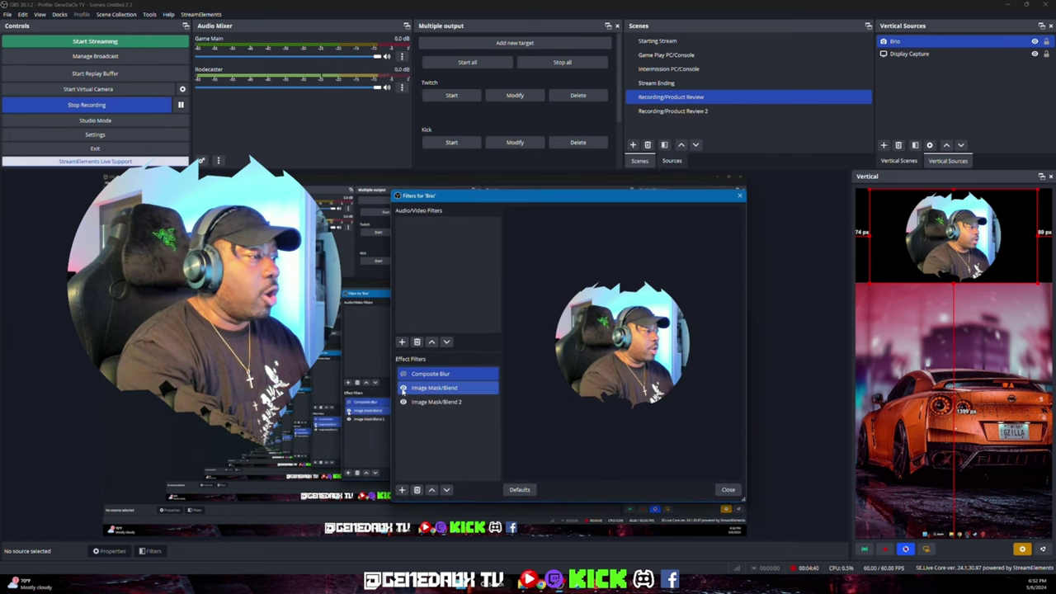
left_click(403, 402)
mouse_move(1037, 282)
left_mouse_down()
mouse_move(1025, 284)
mouse_move(1048, 300)
left_mouse_up()
left_click_drag(1020, 345, 1018, 363)
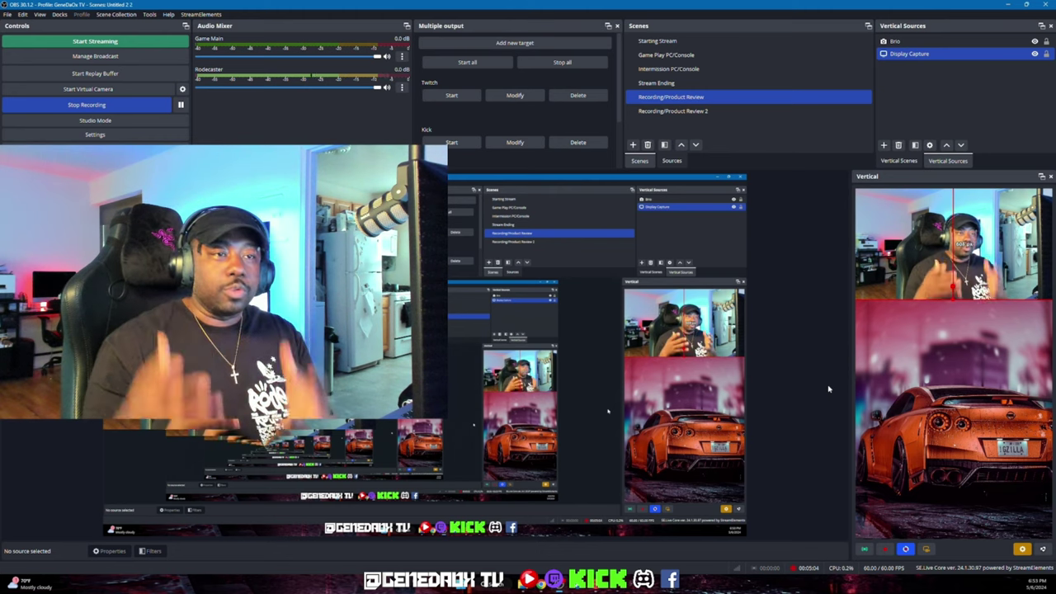
Step: Switch the Vertical view to the G/P Main scene and select its Rodecaster source
left_click(899, 160)
left_click(917, 81)
left_click(911, 69)
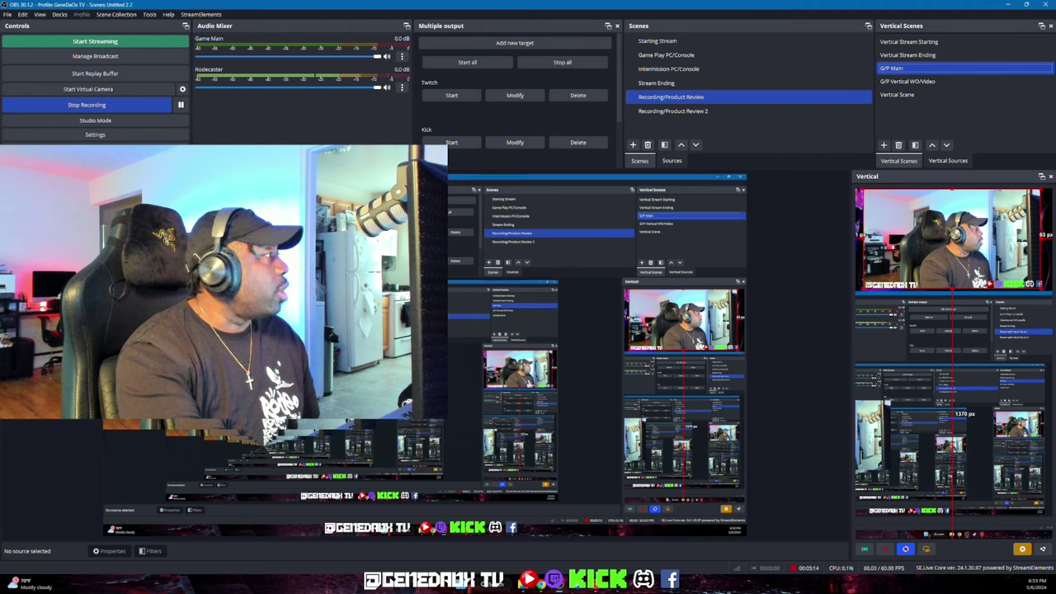
key("alt+Tab")
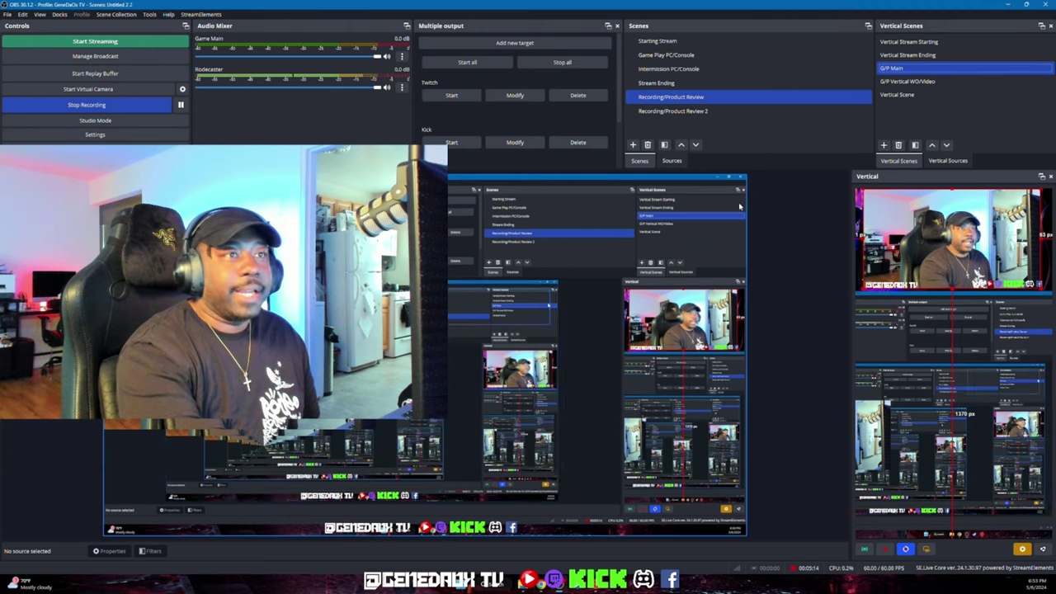
left_click(948, 160)
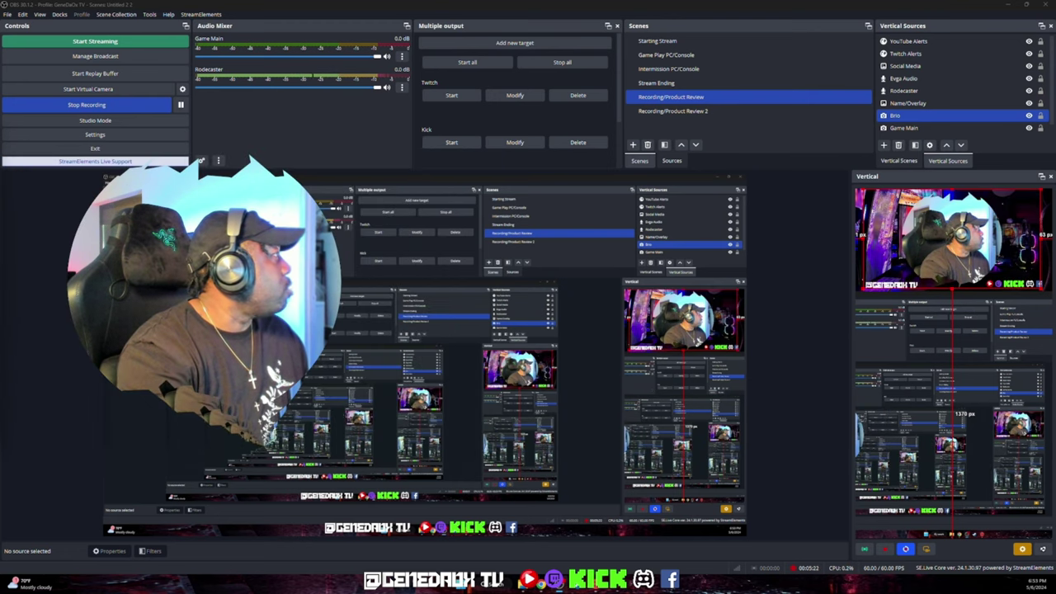
left_click(450, 371)
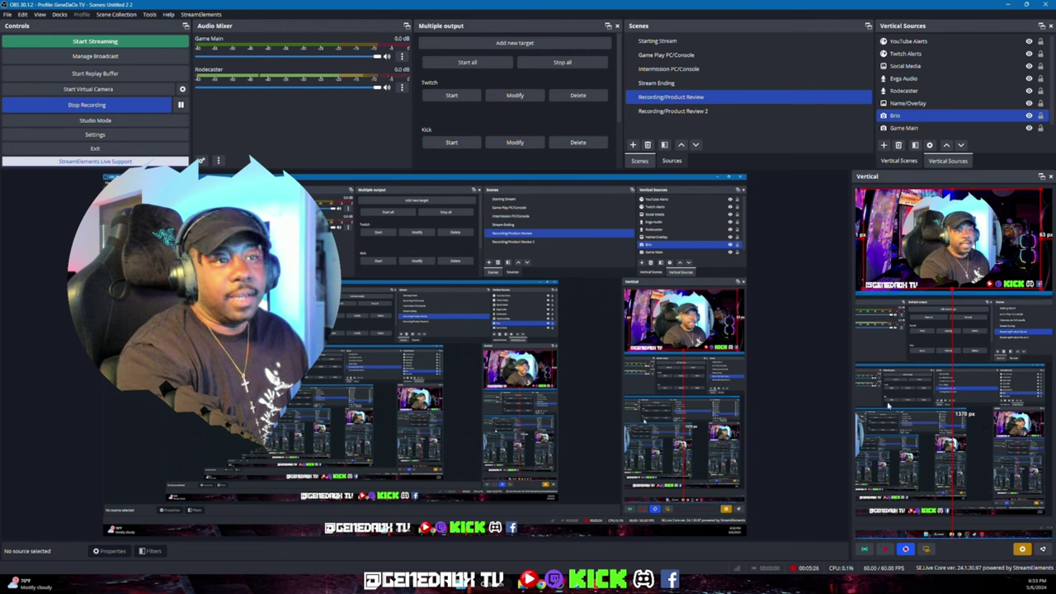
left_click(912, 91)
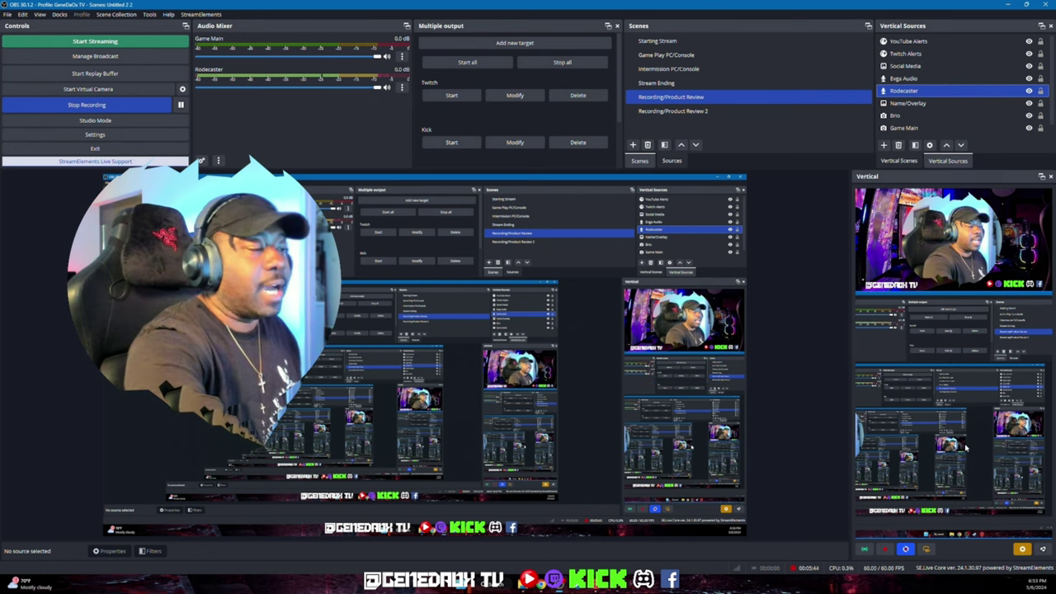
key("Right")
key("Right")
key("Right")
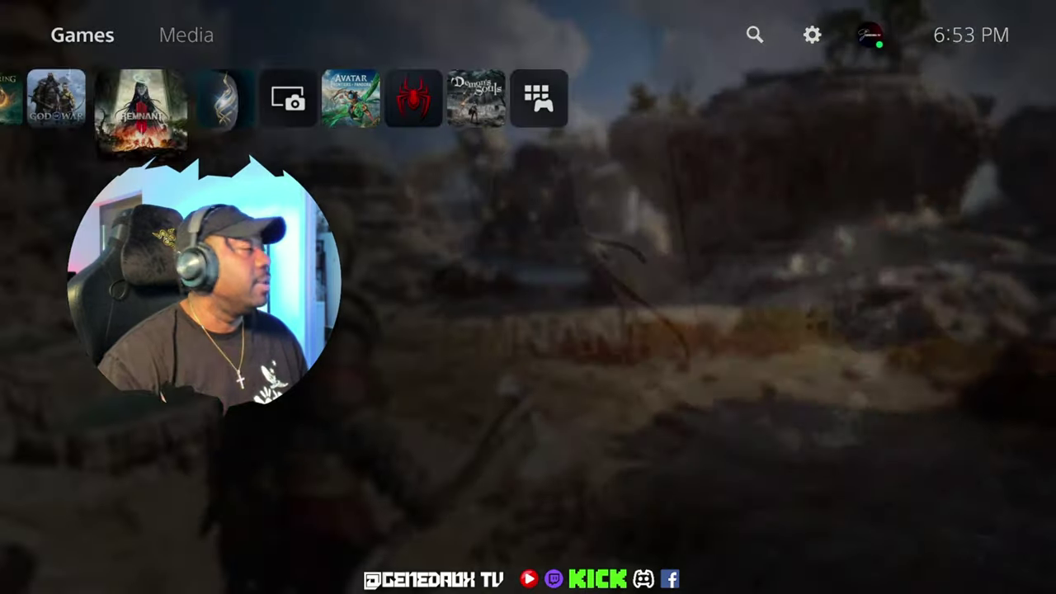
key("Left")
key("Left")
key("Left")
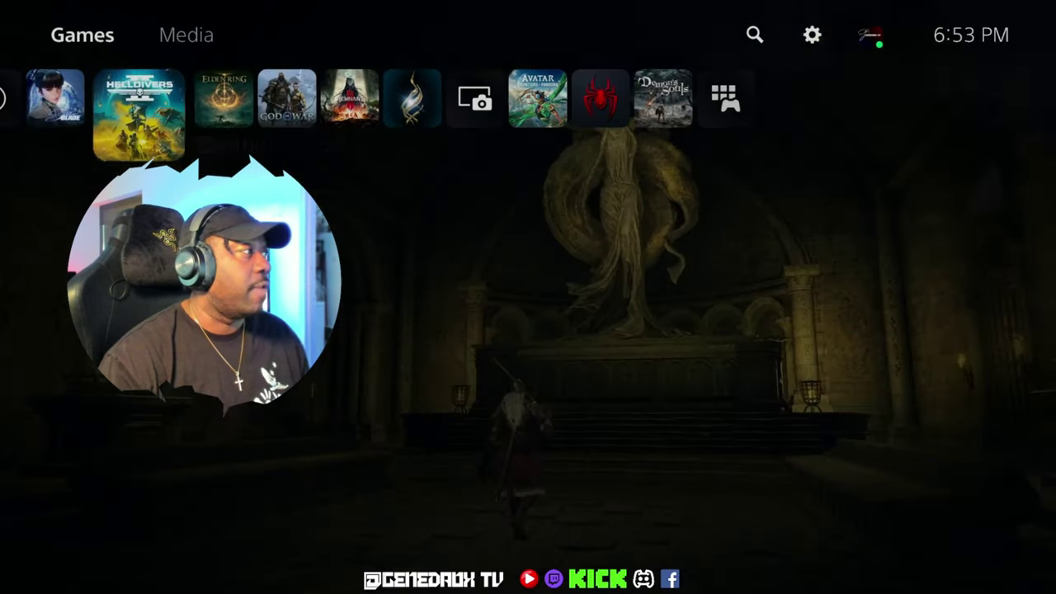
key("Left")
key("Return")
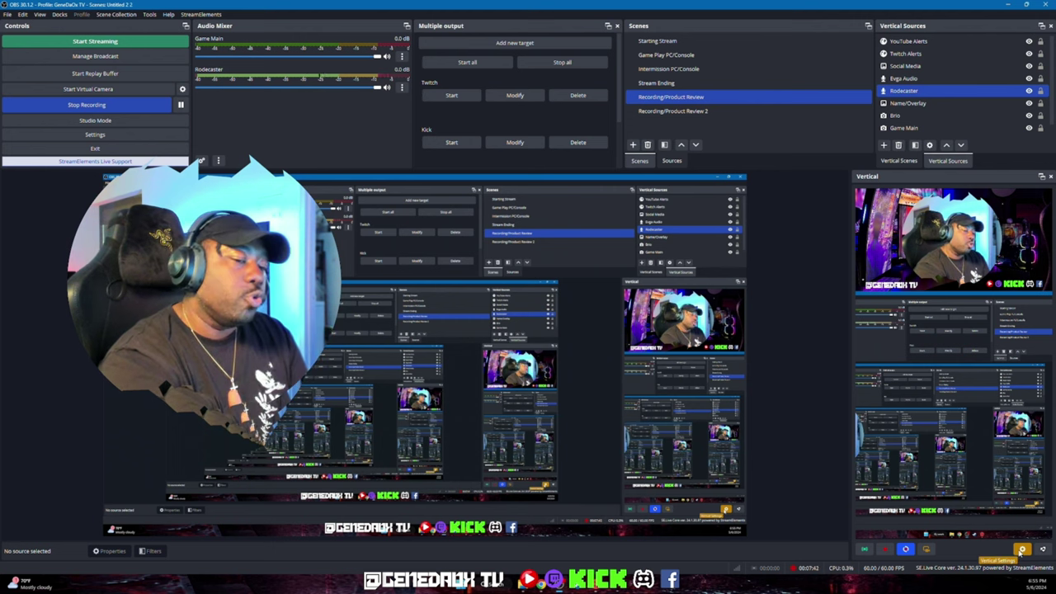
Step: Open Aitum's Vertical Settings (1080x1920, 120 s Backtrack) and centre the window
left_click(1021, 549)
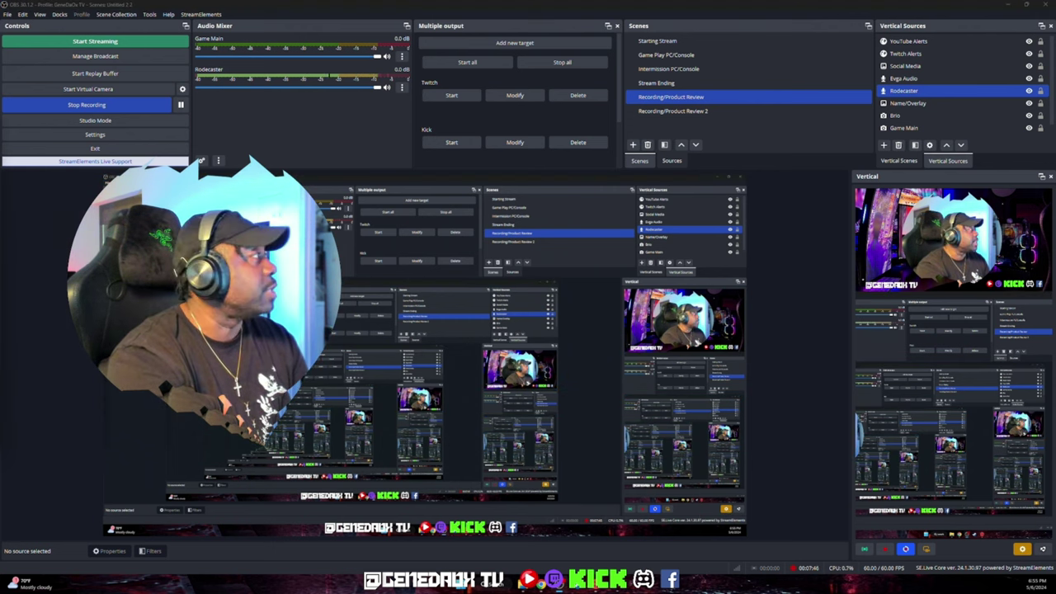
left_click_drag(254, 141, 624, 151)
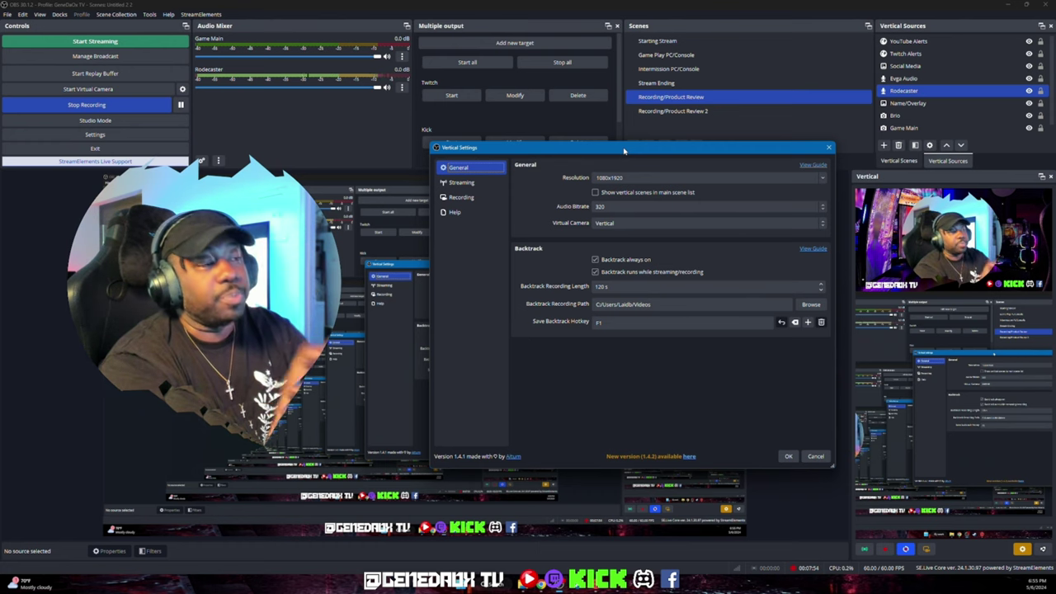
Step: Show the Vertical Streaming page: NVENC H.264, CBR 6500 Kbps, P4 Medium preset
left_click(472, 183)
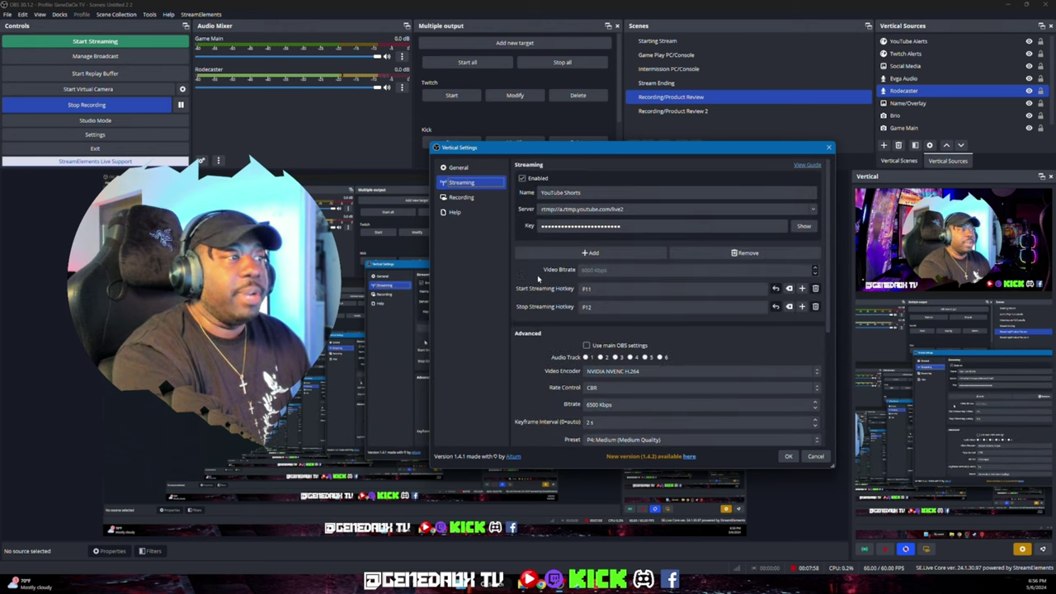
scroll(582, 330, "down", 2)
scroll(582, 330, "down", 2)
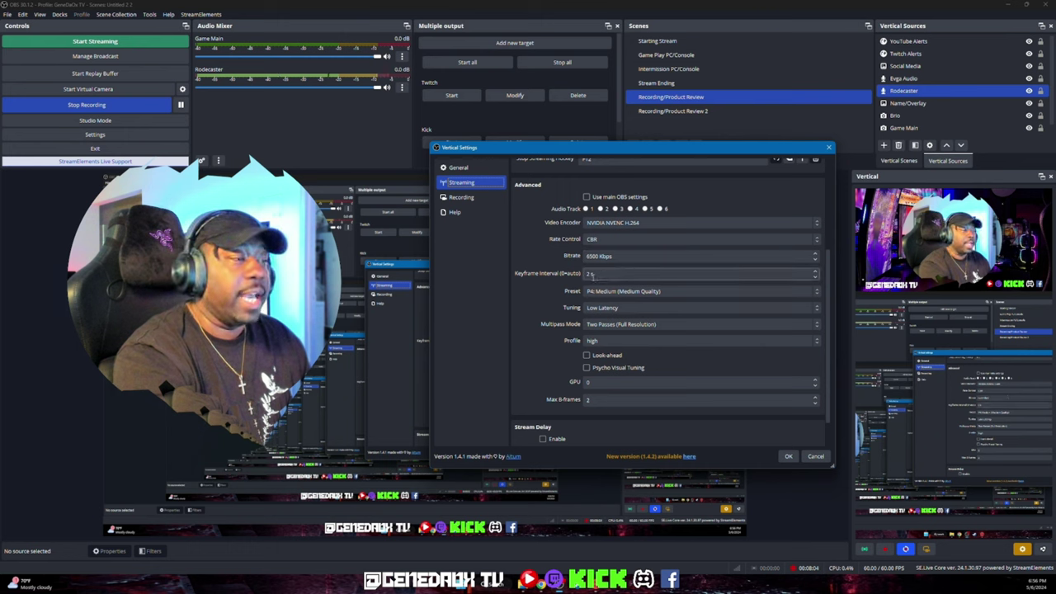
Step: Keep preset P4 Medium, tuning Low Latency and profile high, then confirm Vertical Settings
left_click(634, 294)
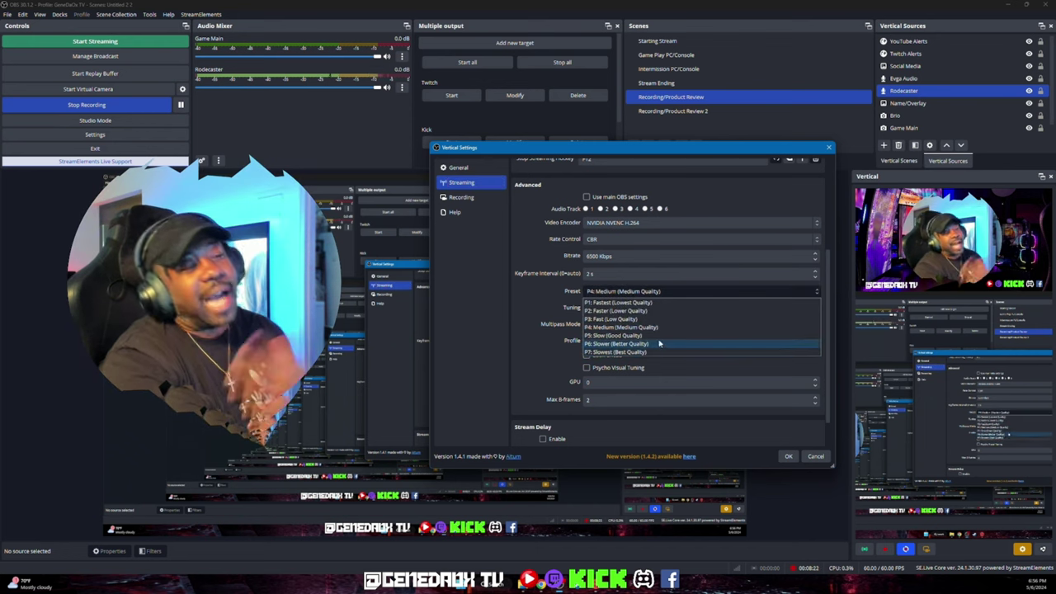
left_click(546, 355)
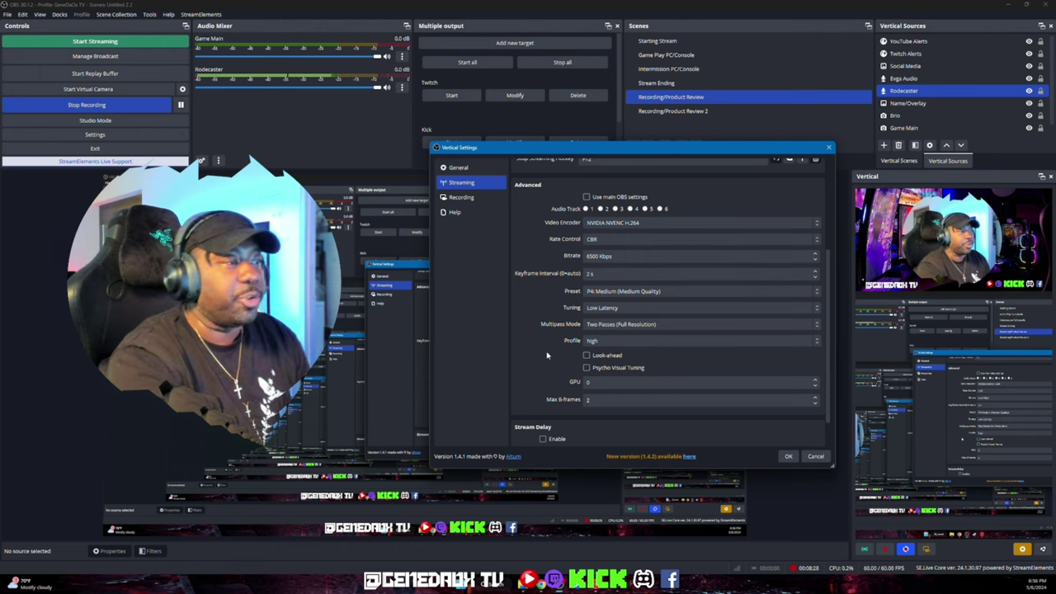
left_click(611, 309)
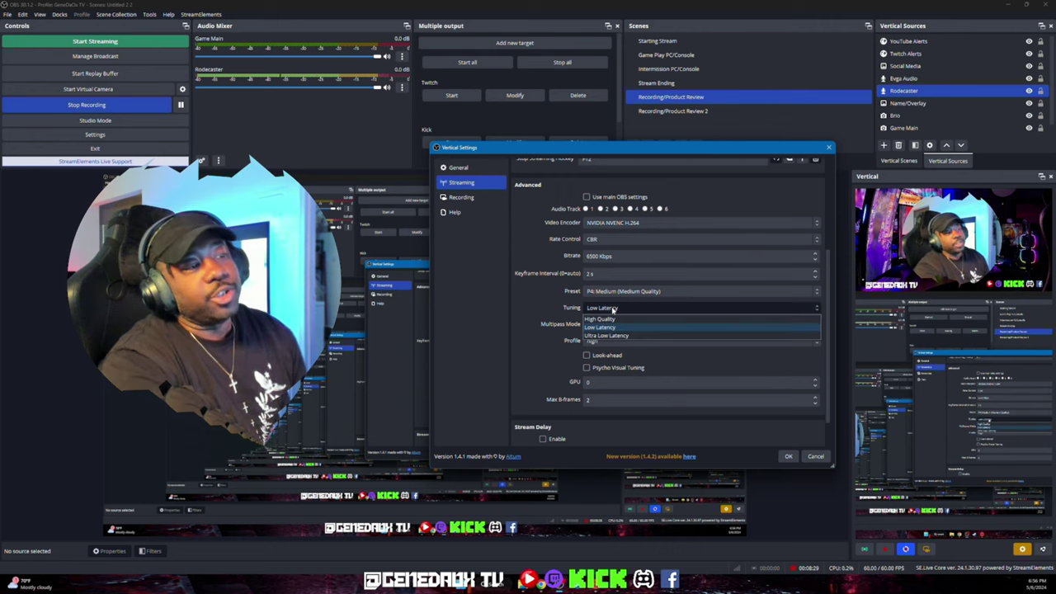
left_click(551, 346)
left_click(591, 342)
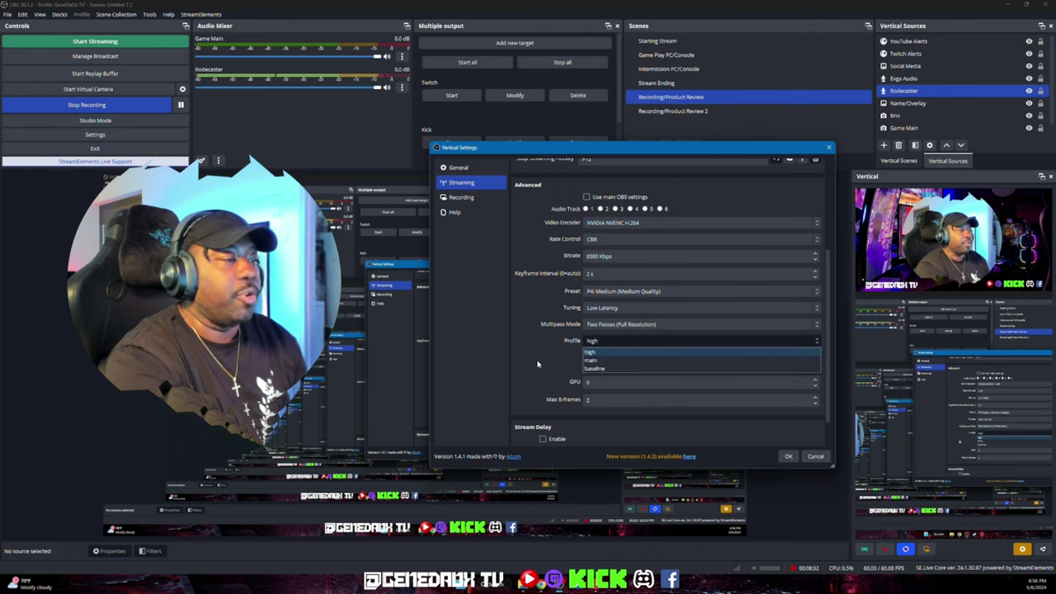
left_click(537, 364)
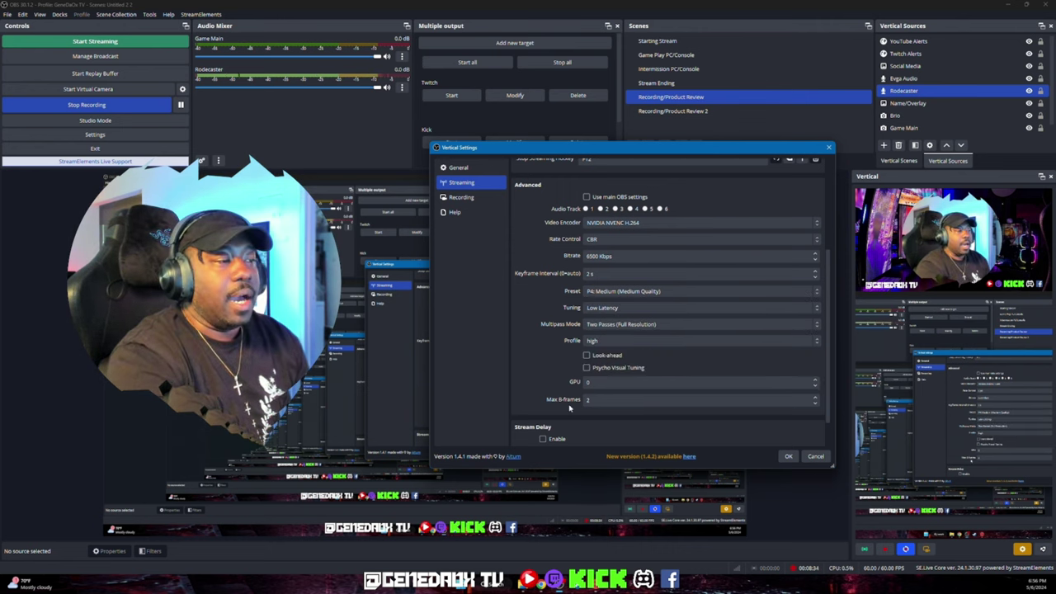
scroll(570, 407, "down", 1)
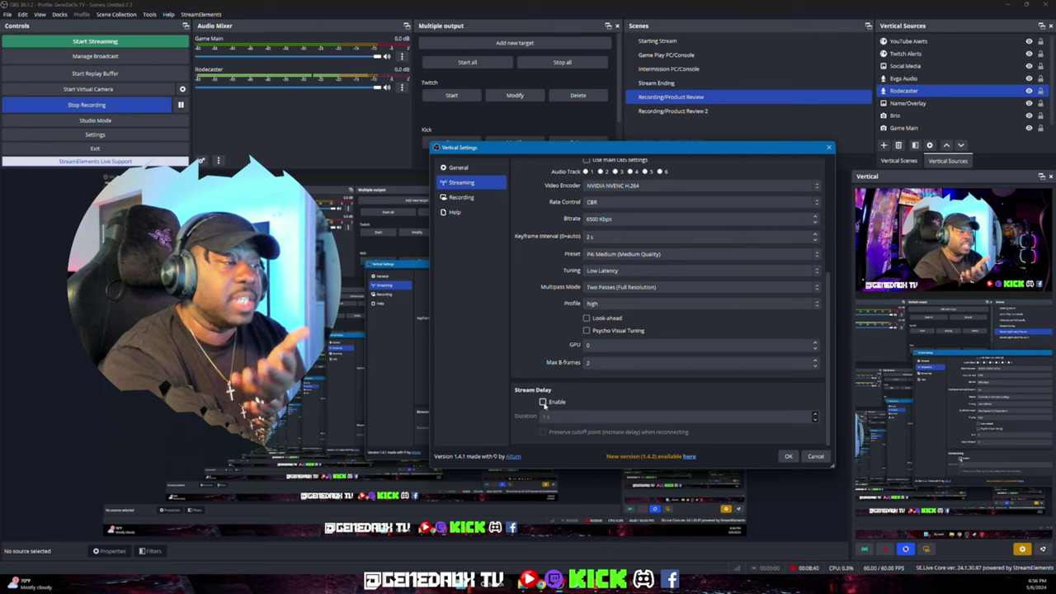
scroll(542, 403, "up", 5)
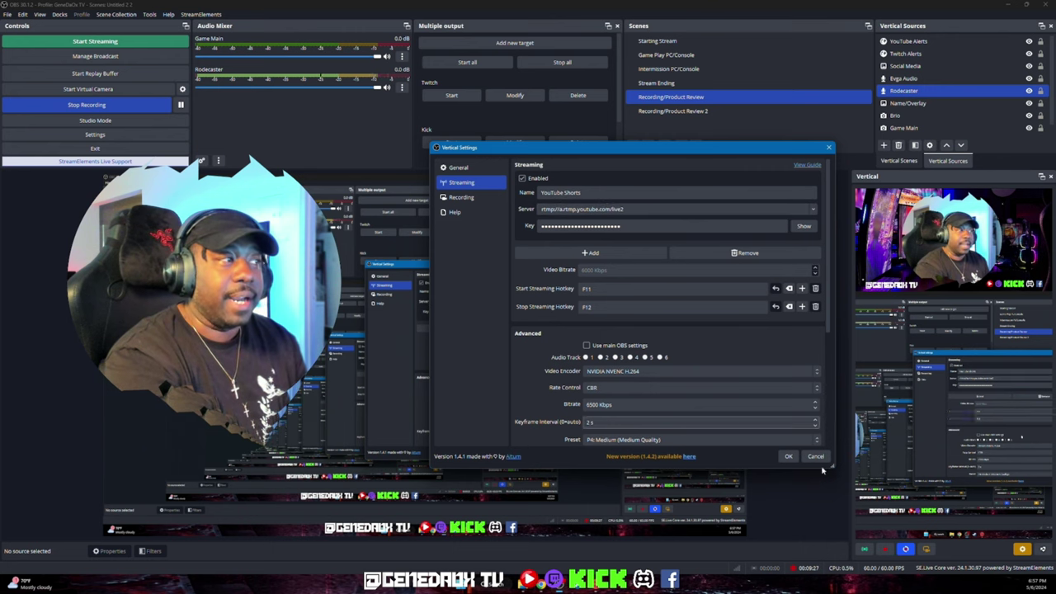
left_click(787, 456)
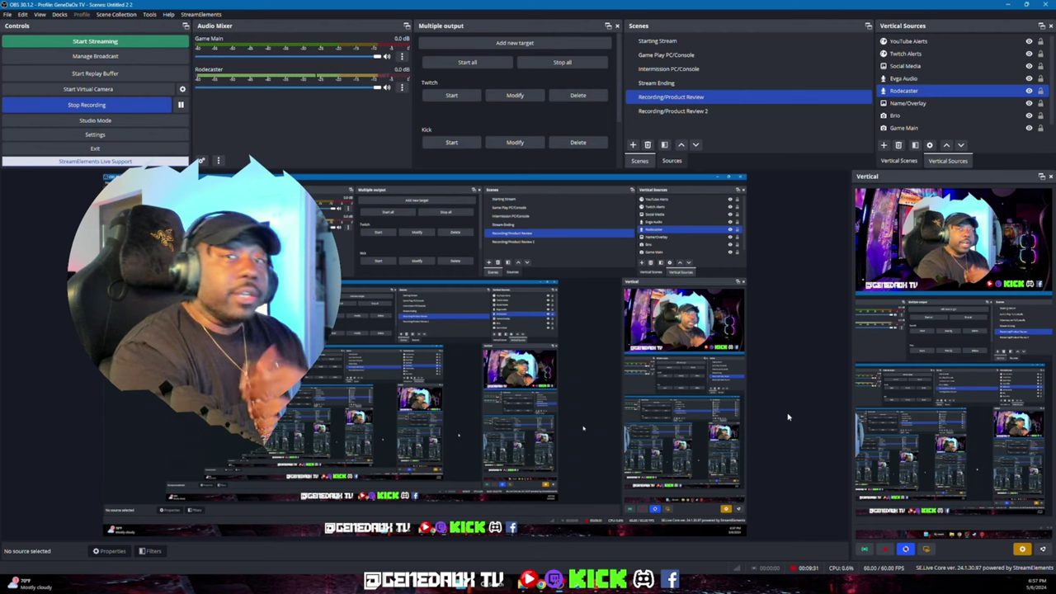
Step: Switch to the Game Play PC/Console scene with the F2 hotkey
key("F2")
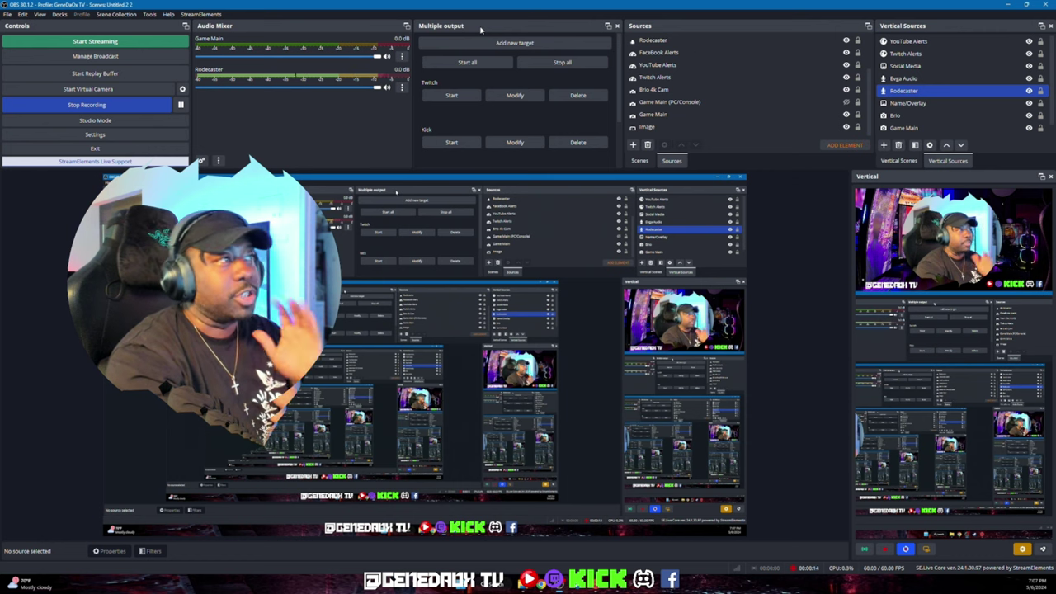
Step: Review the Twitch and Kick output targets without changes, then open a blank Chrome tab
left_click(503, 96)
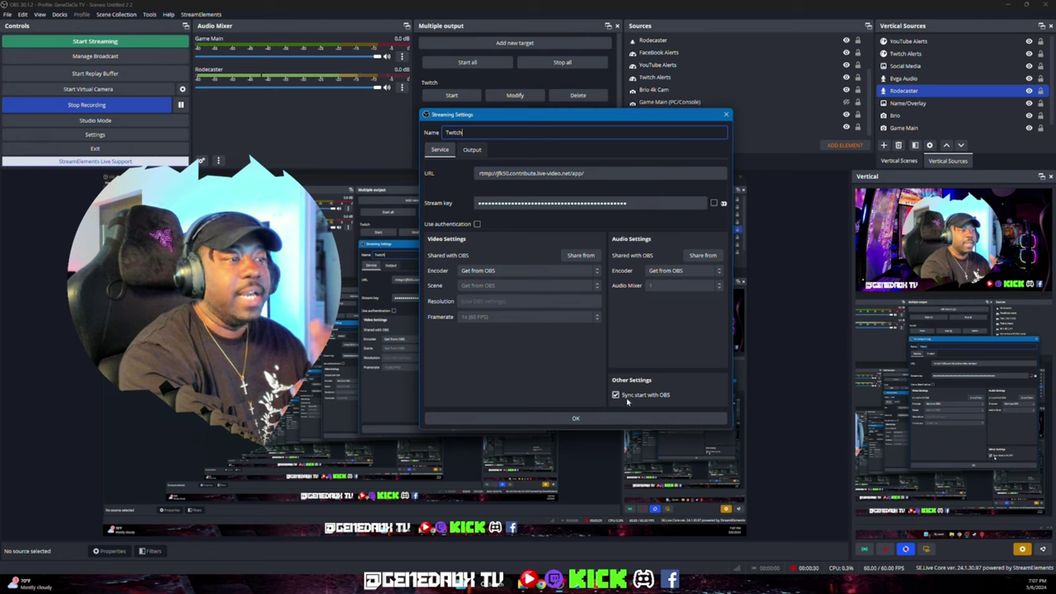
left_click(636, 422)
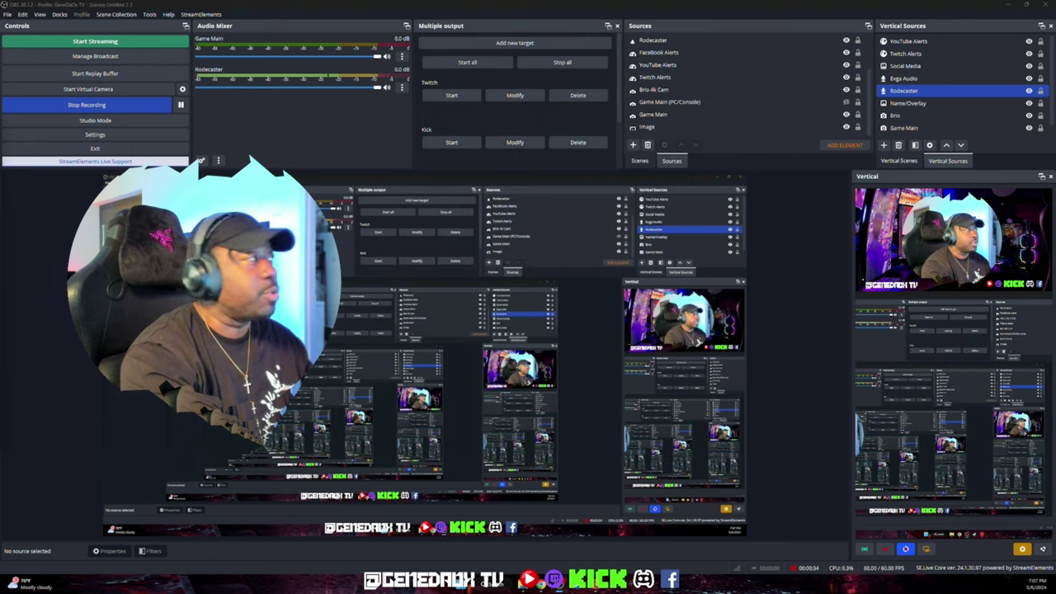
left_click(515, 142)
left_click_drag(140, 125, 543, 134)
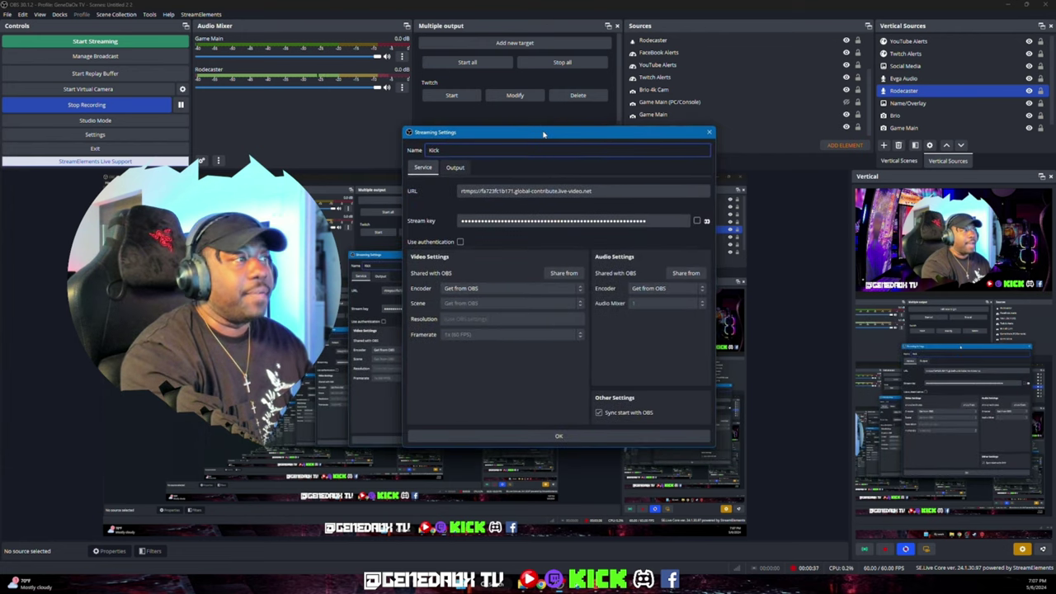
left_click(559, 437)
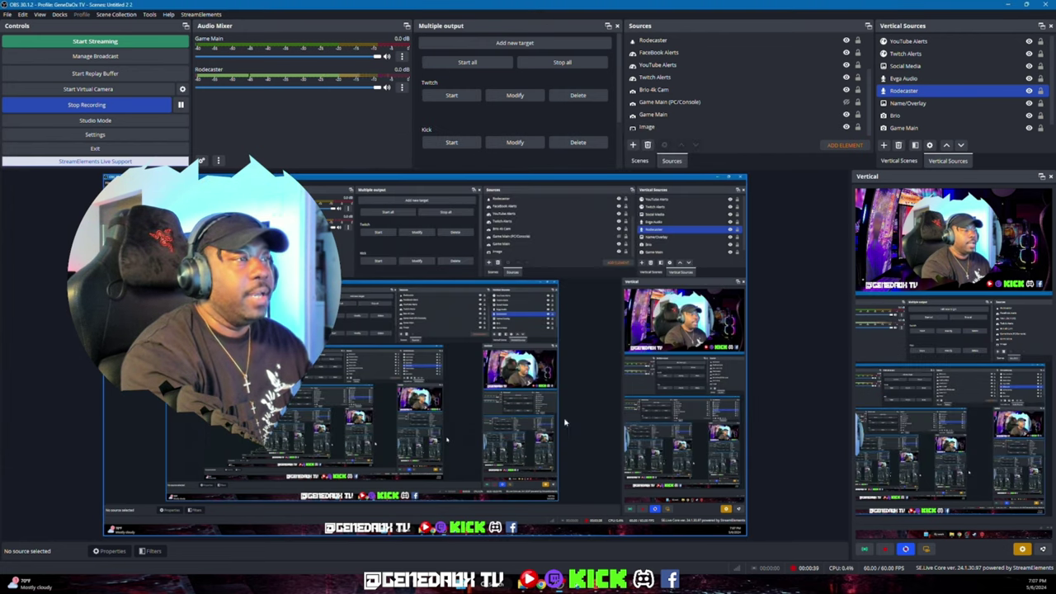
key("alt+Tab")
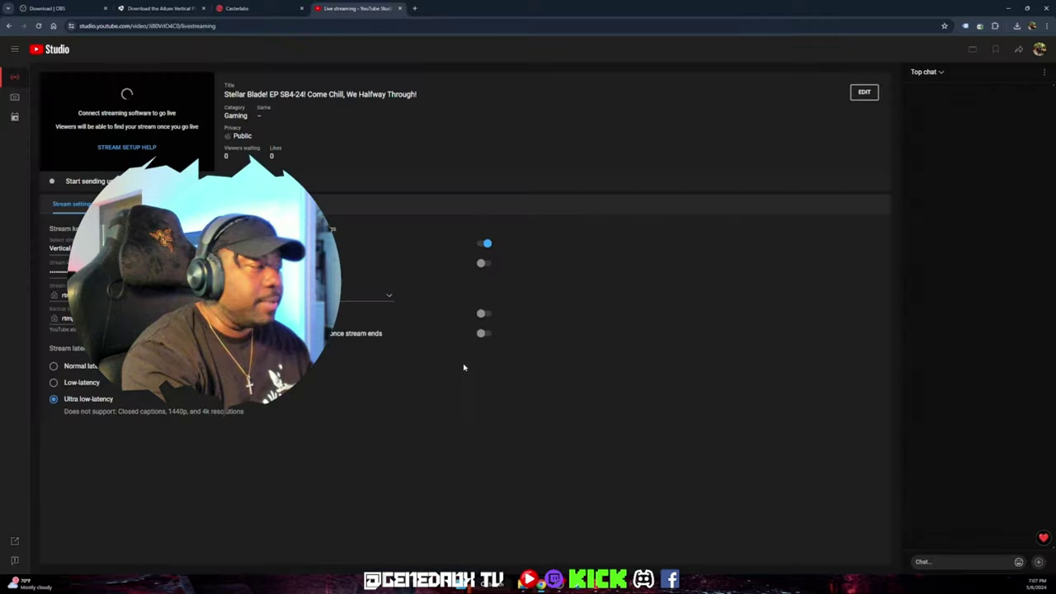
left_click(414, 8)
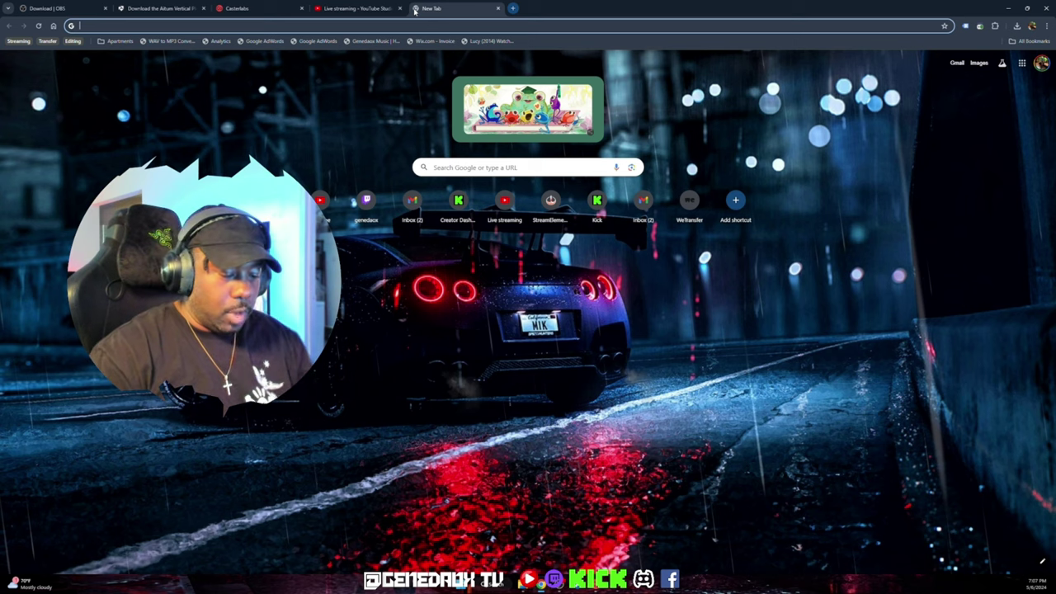
Step: Search Google for 'obs multi stream plugin 2023' and scroll through the results
type("obs mul")
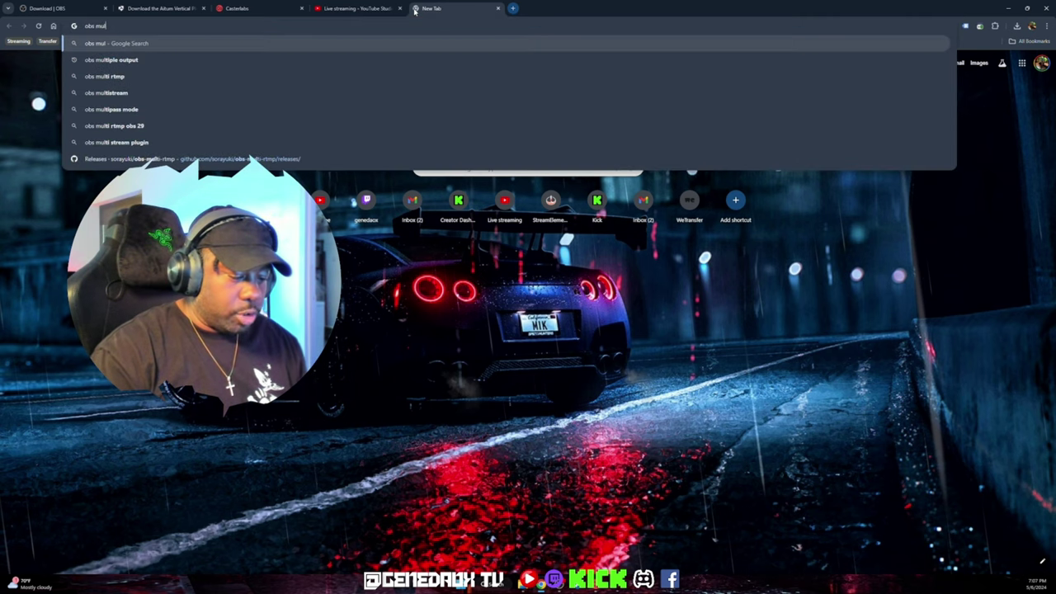
type("tiple strea")
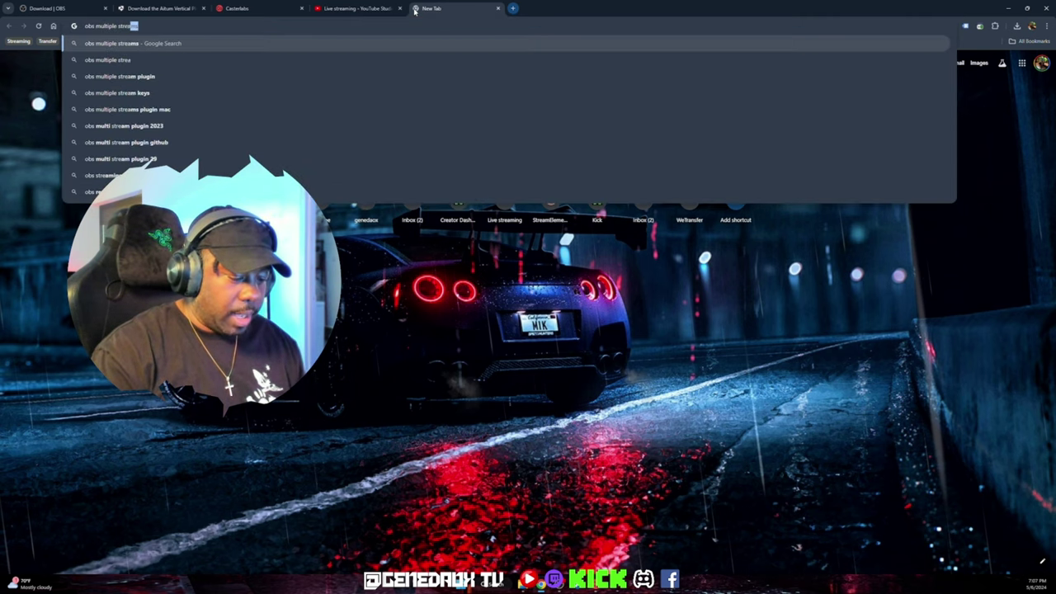
type("m ")
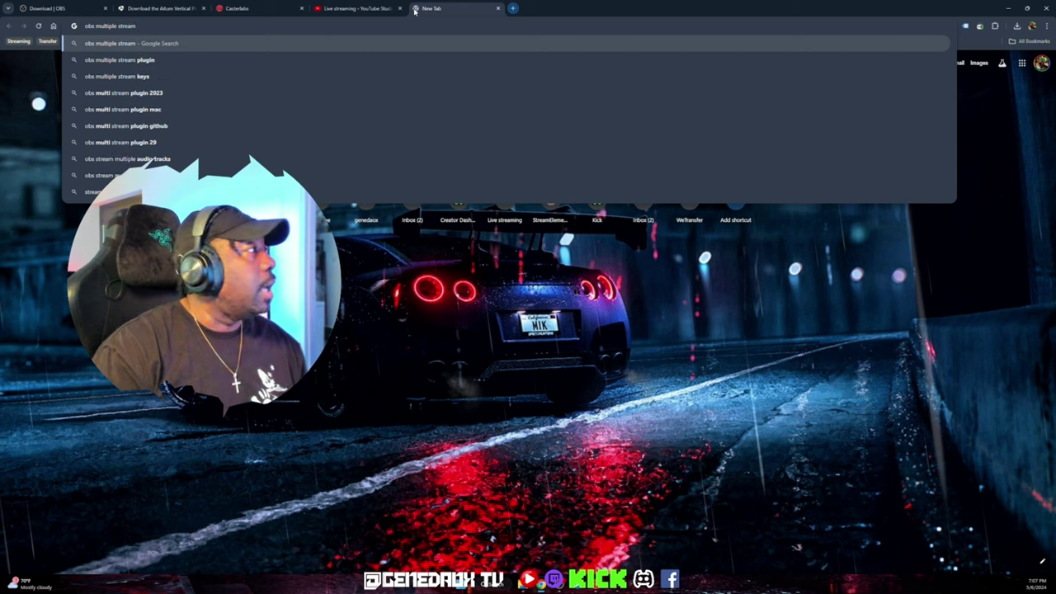
type("pl")
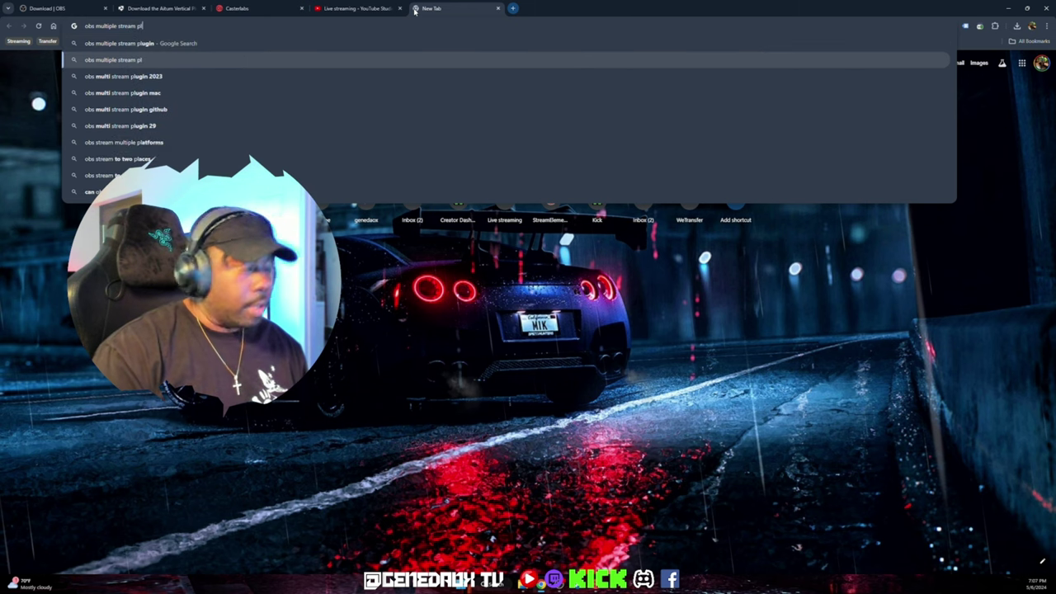
key("Down")
key("Return")
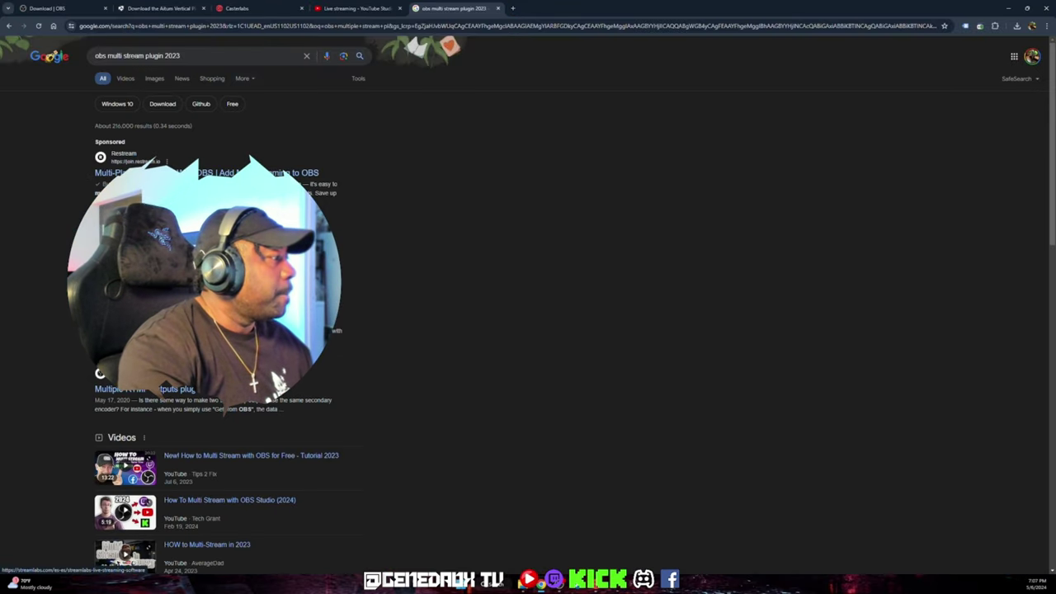
scroll(99, 355, "down", 1)
scroll(134, 463, "down", 3)
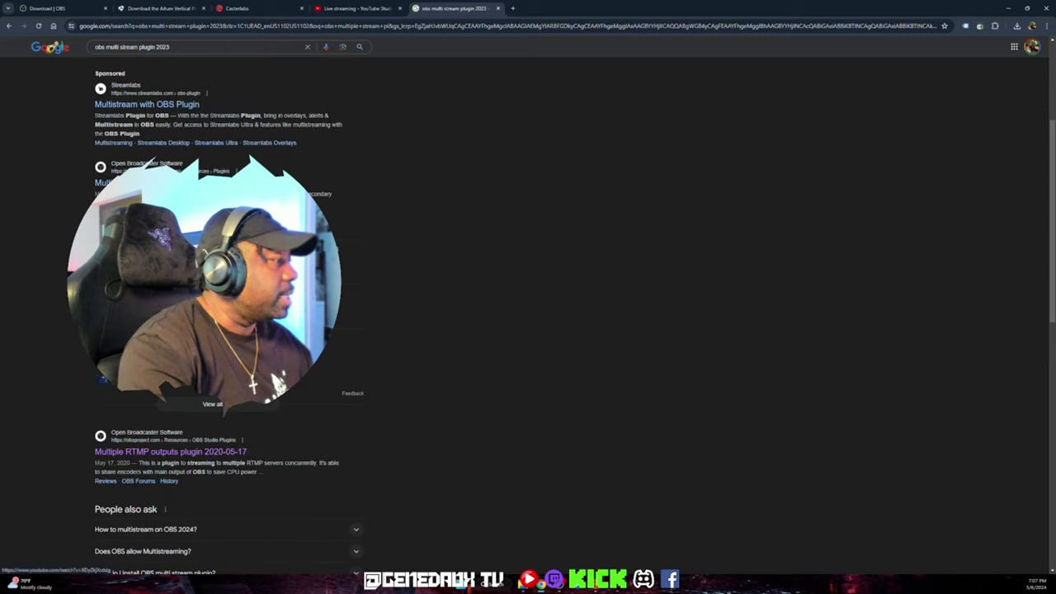
scroll(120, 457, "down", 2)
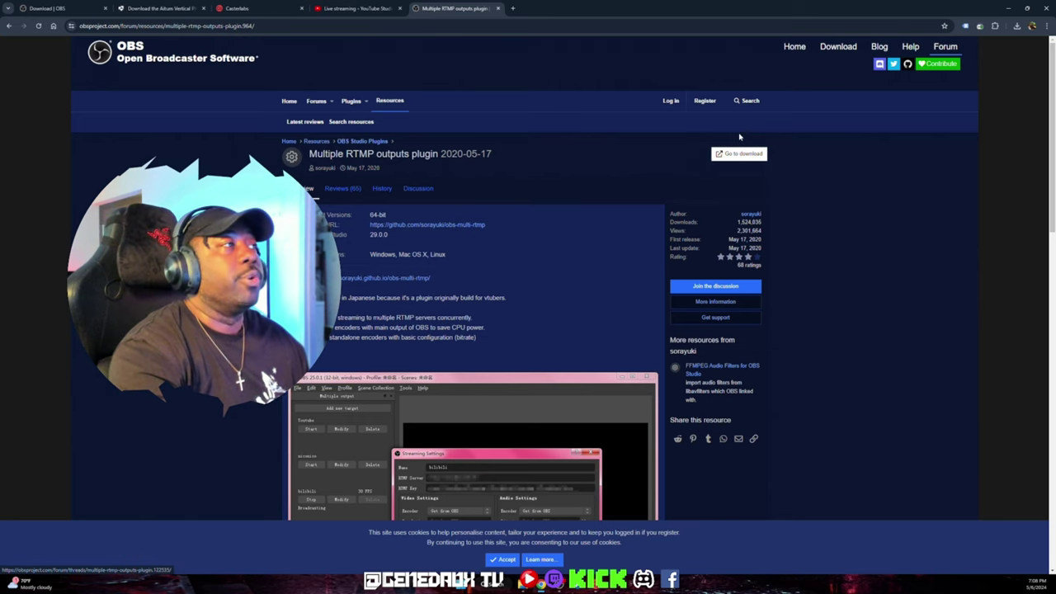
Step: Minimize the browser to bring back OBS Studio with its Twitch and Kick targets
left_click(1008, 12)
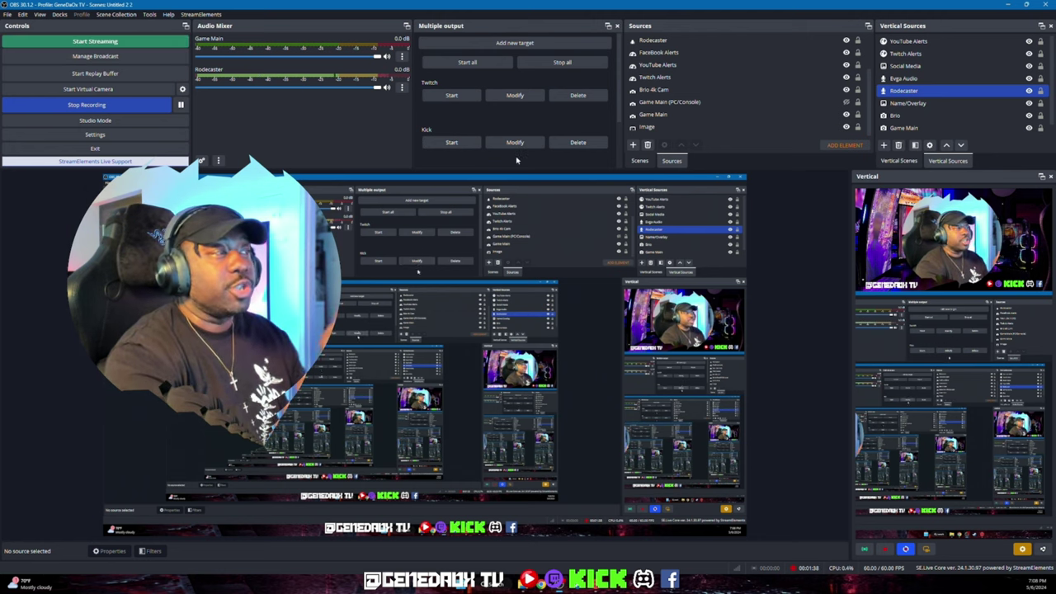
left_click(511, 96)
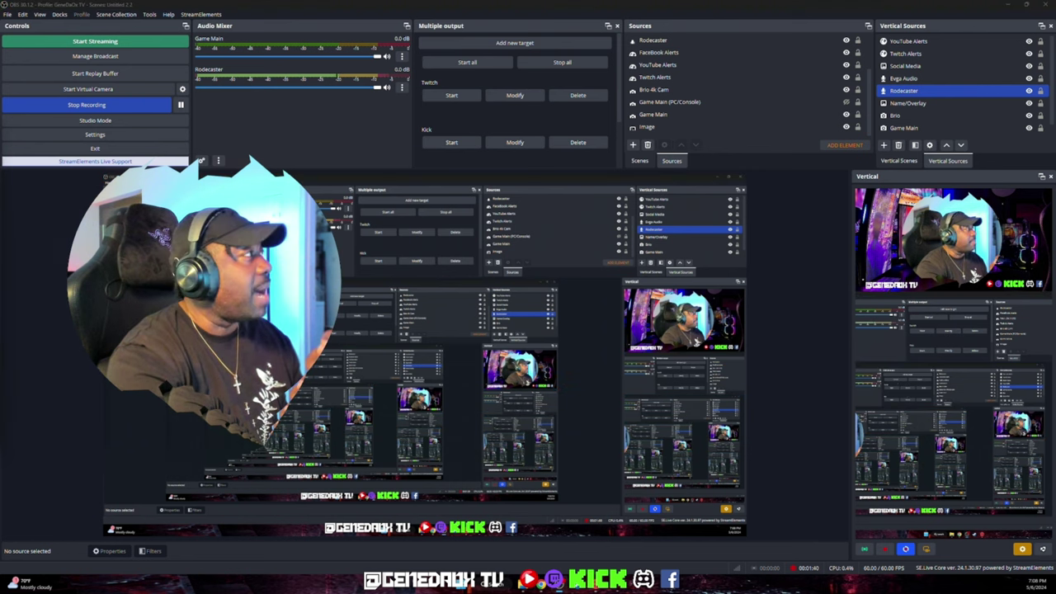